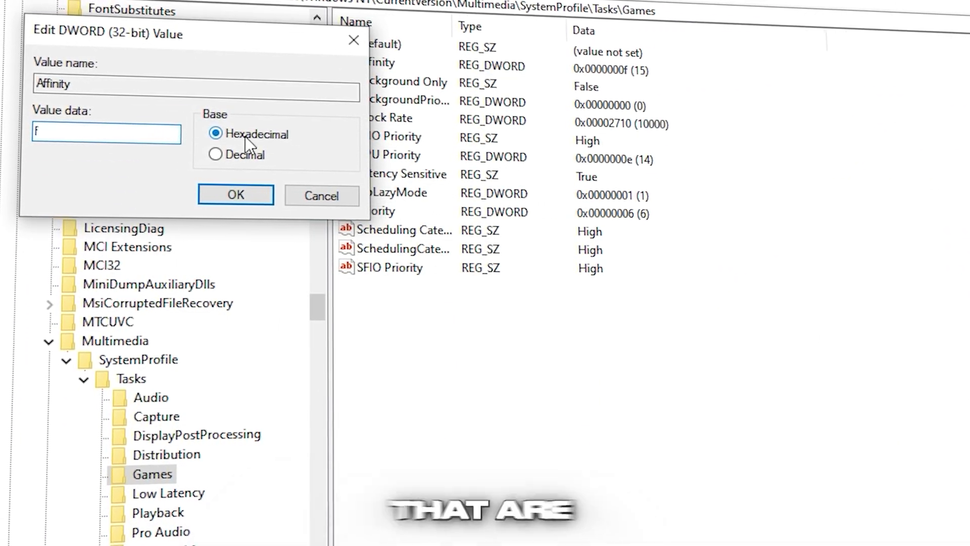
pyautogui.click(229, 194)
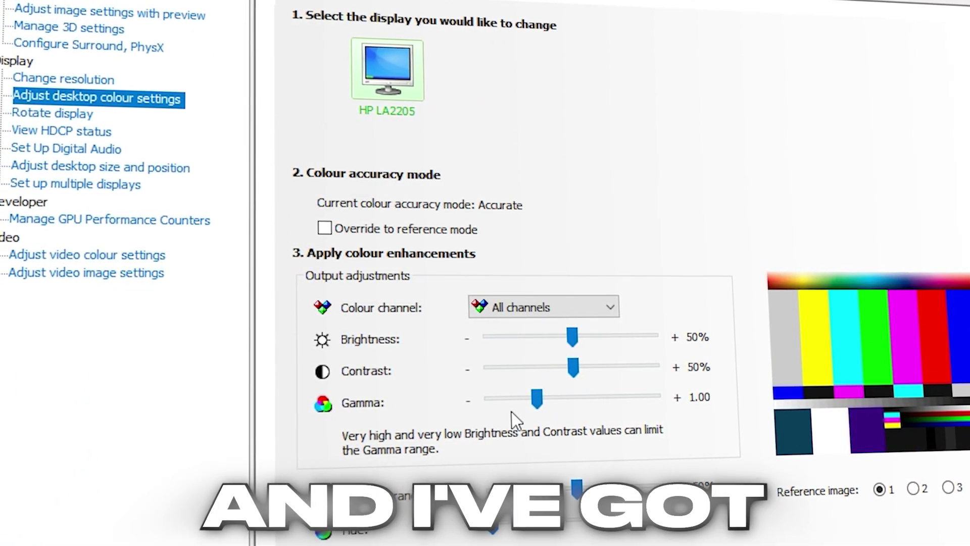
pyautogui.press('Right')
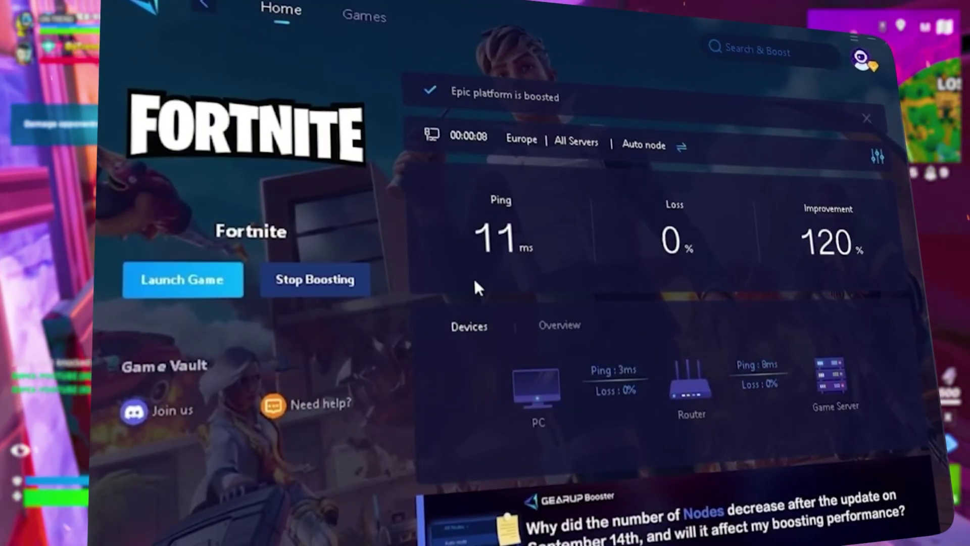
pyautogui.click(867, 117)
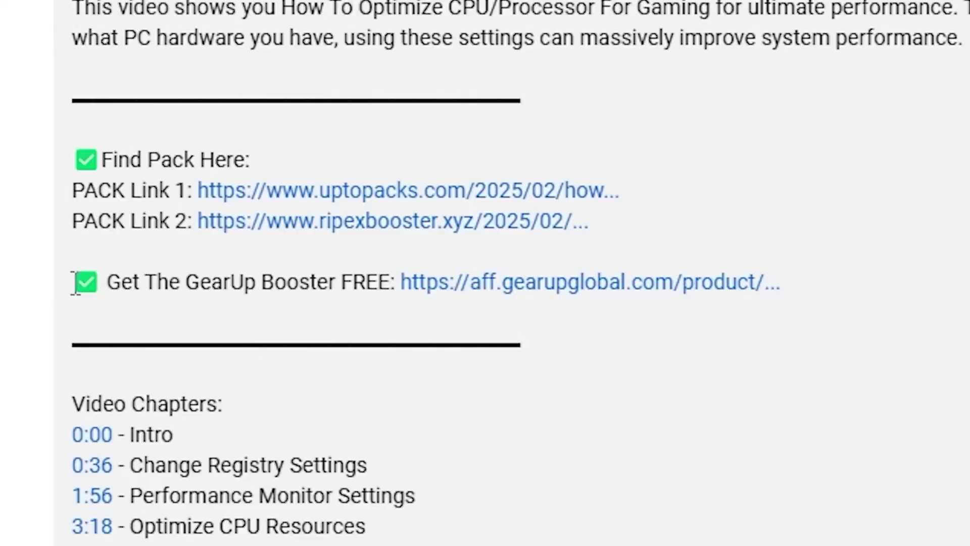
pyautogui.moveTo(75, 289); pyautogui.dragTo(765, 290)
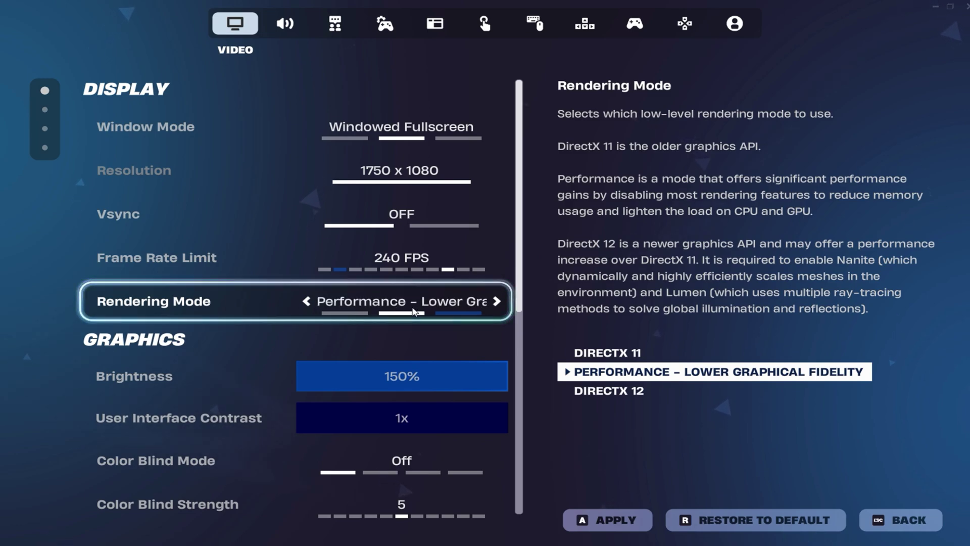
# Review Fortnite's display, graphics and sound settings, from rendering mode to Visualize Sound Effects, and go on to the keyboard and mouse settings.
pyautogui.scroll(-2, 413, 310)
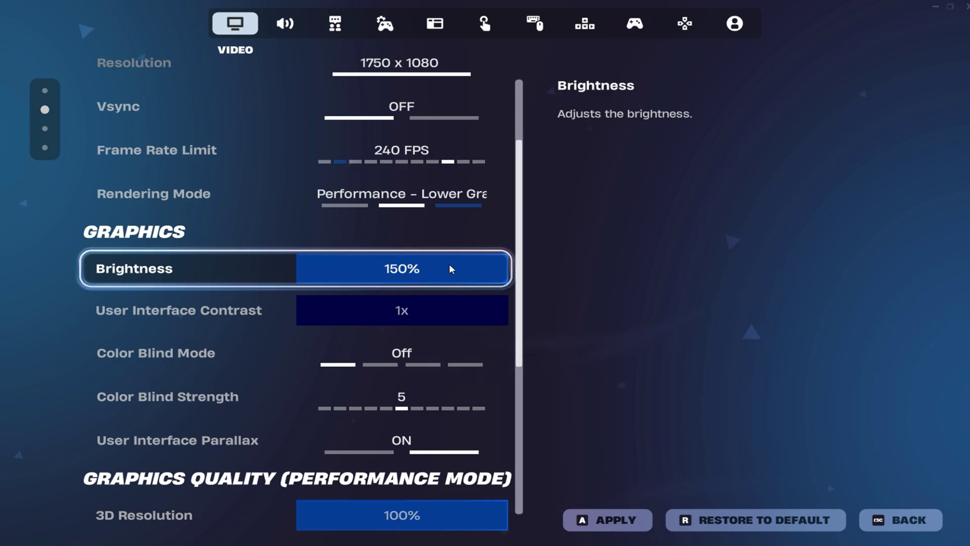
pyautogui.scroll(-4, 449, 264)
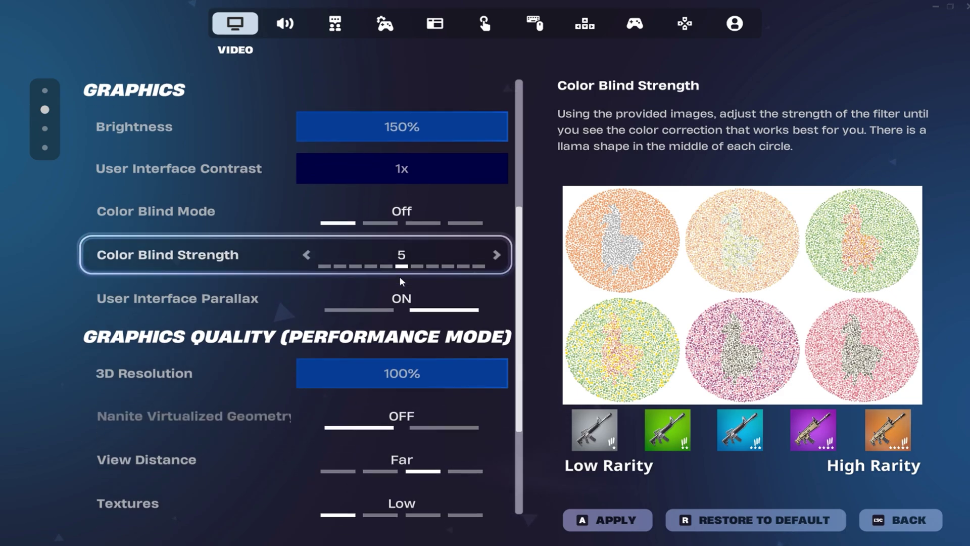
pyautogui.scroll(-4, 400, 281)
pyautogui.scroll(-1, 400, 281)
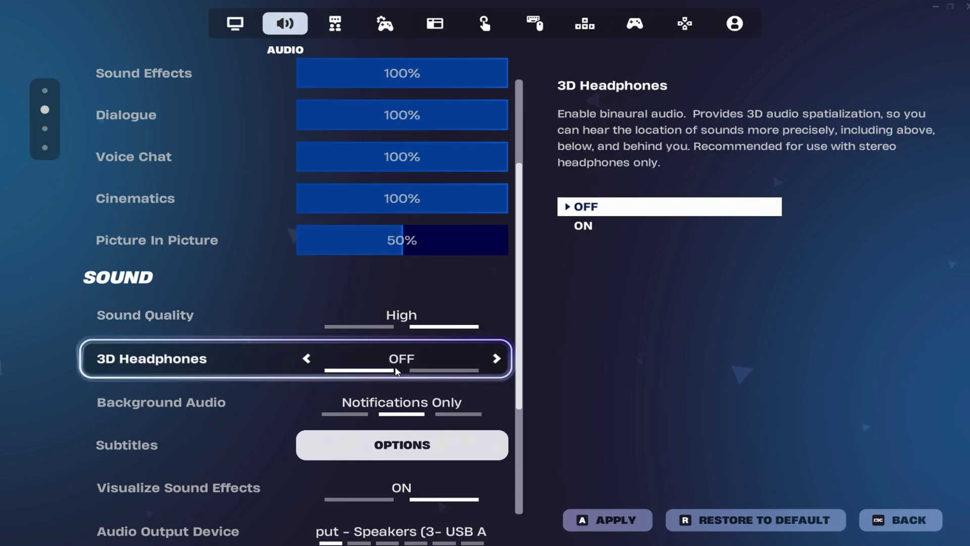
pyautogui.scroll(-2, 396, 371)
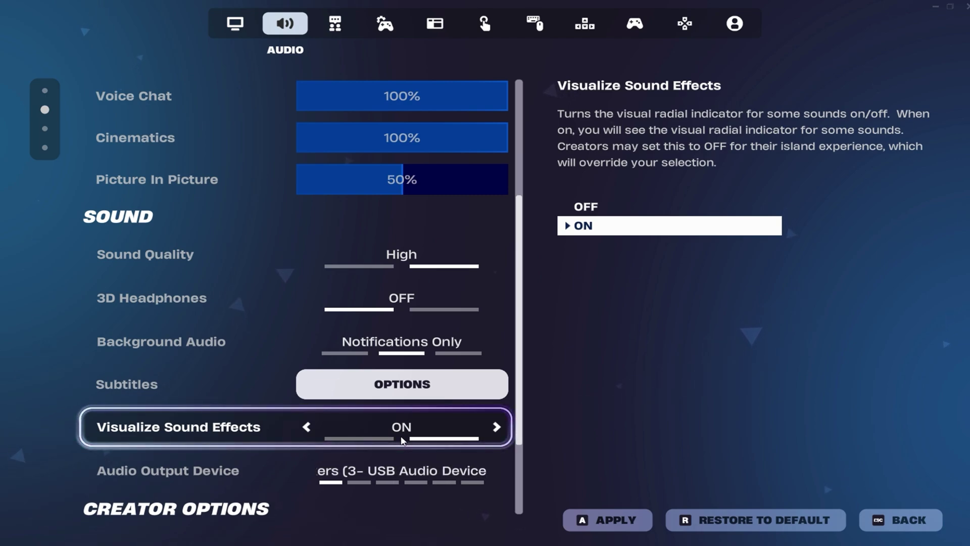
pyautogui.click(543, 25)
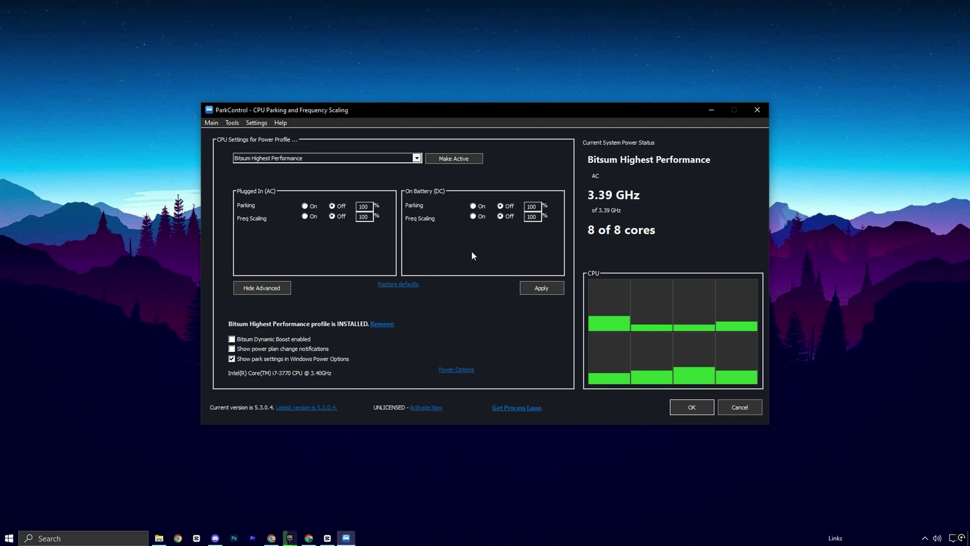
# In the browser, open the uptopacks.com post "I Tried EVERY Windows Optimization Setting to Boost FPS" and find its download link.
pyautogui.click(310, 539)
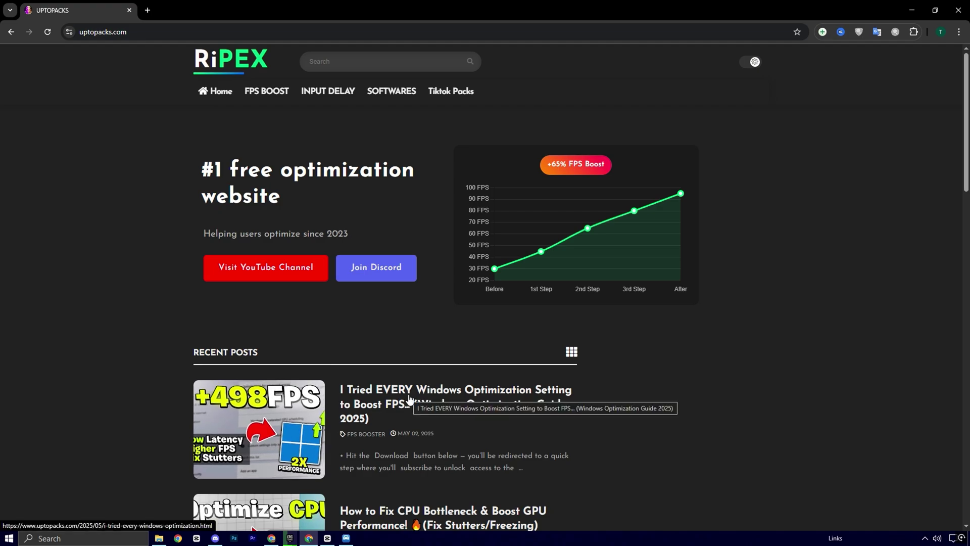
pyautogui.click(410, 399)
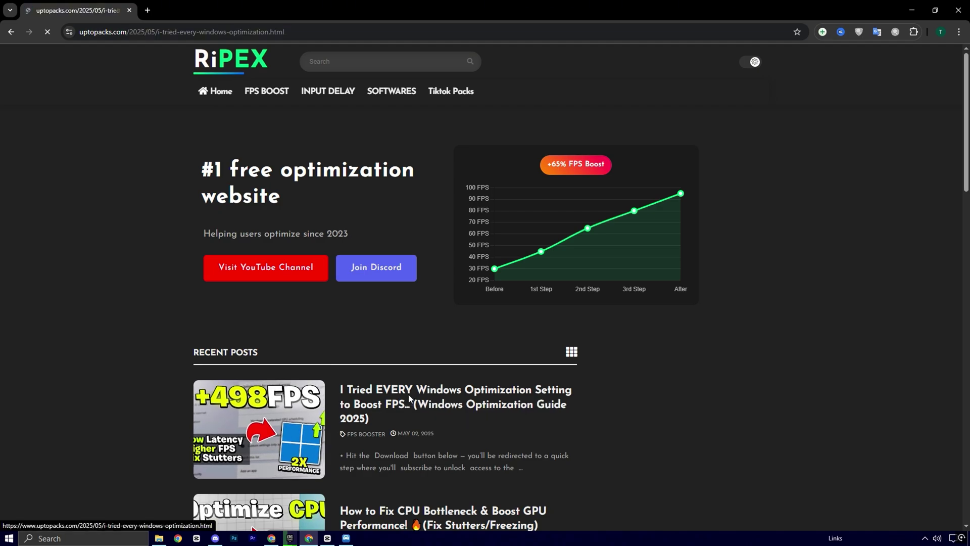
pyautogui.scroll(-4, 413, 367)
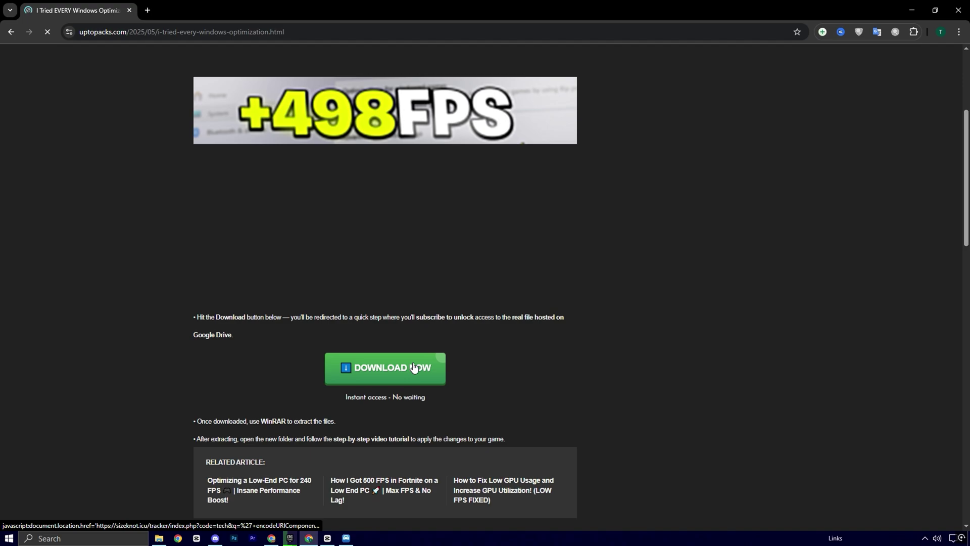
pyautogui.scroll(-4, 413, 361)
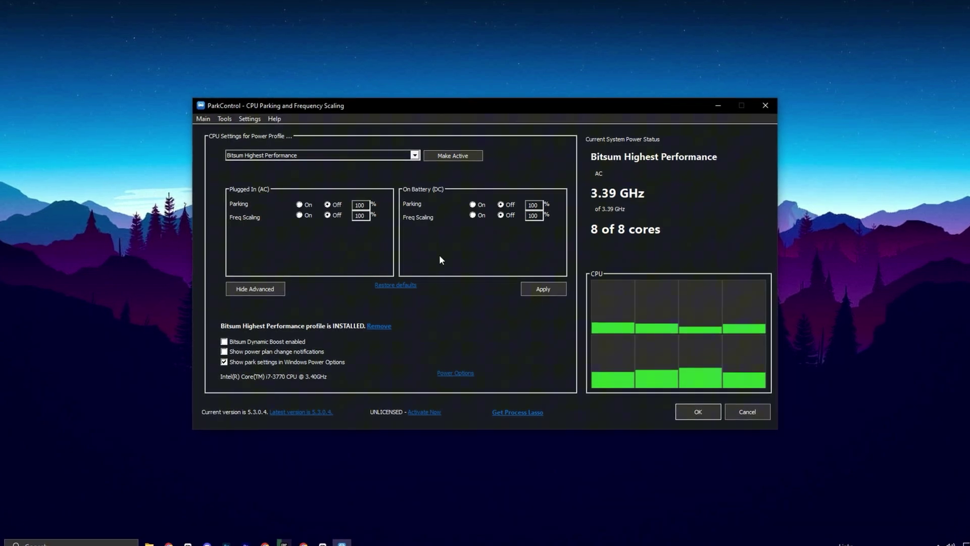
# In ParkControl, select the Bitsum Highest Performance power profile and check its parking, frequency scaling and Dynamic Boost options.
pyautogui.click(354, 155)
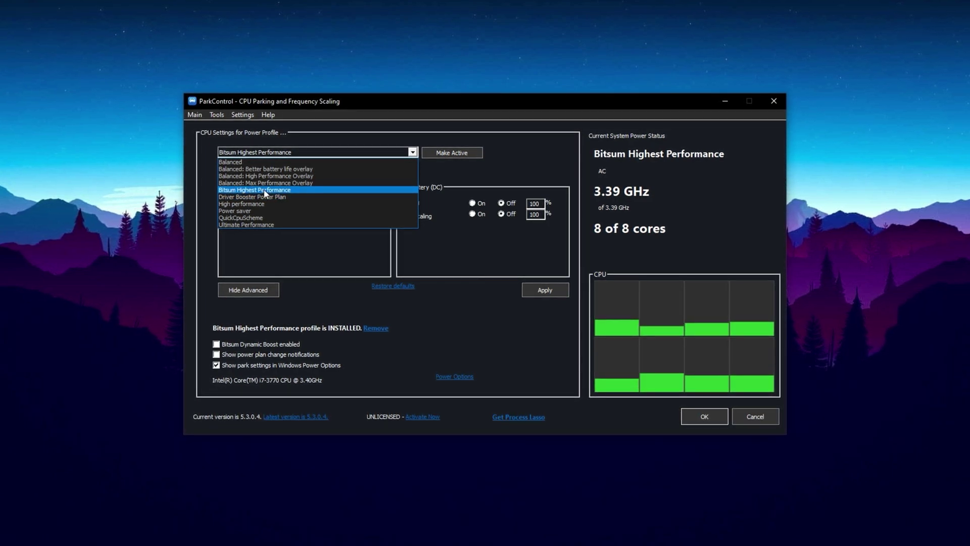
pyautogui.click(264, 191)
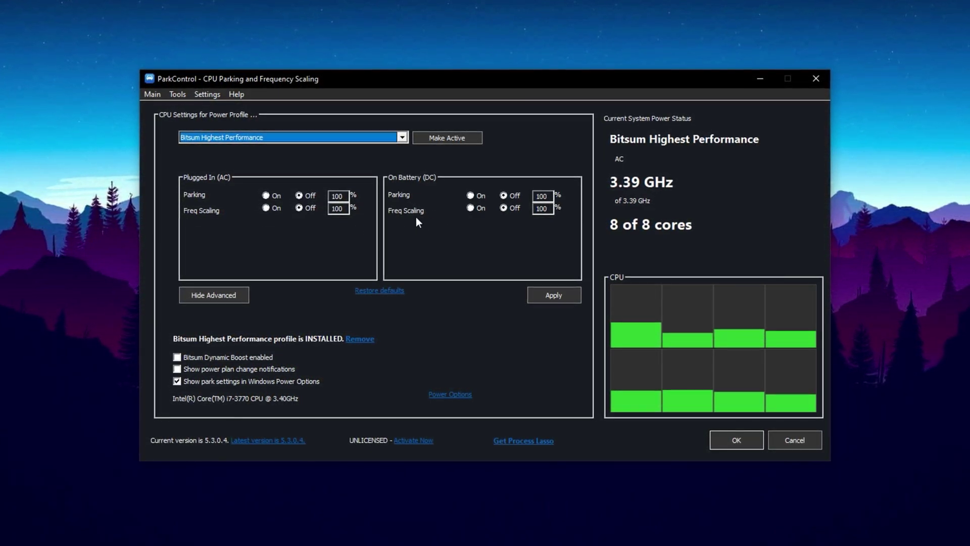
pyautogui.moveTo(549, 197)
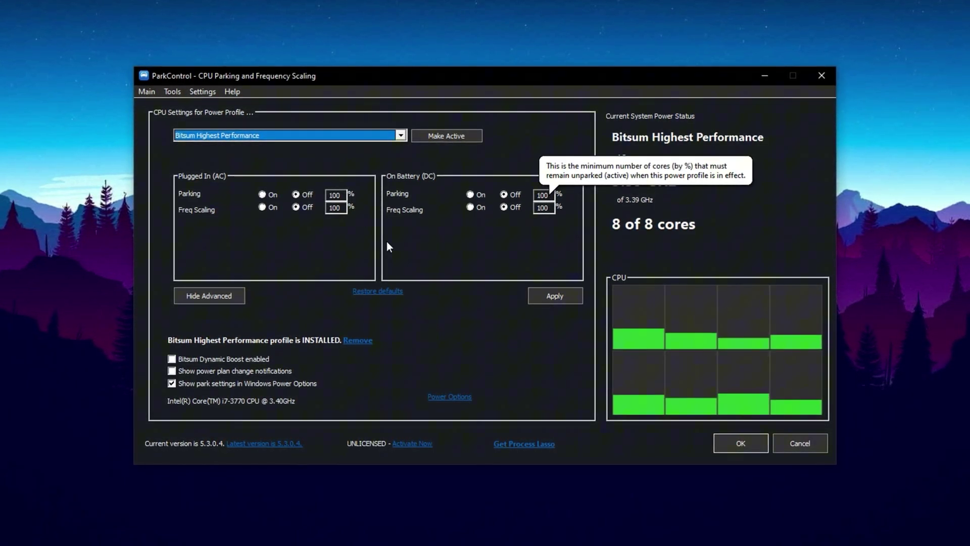
pyautogui.moveTo(553, 203)
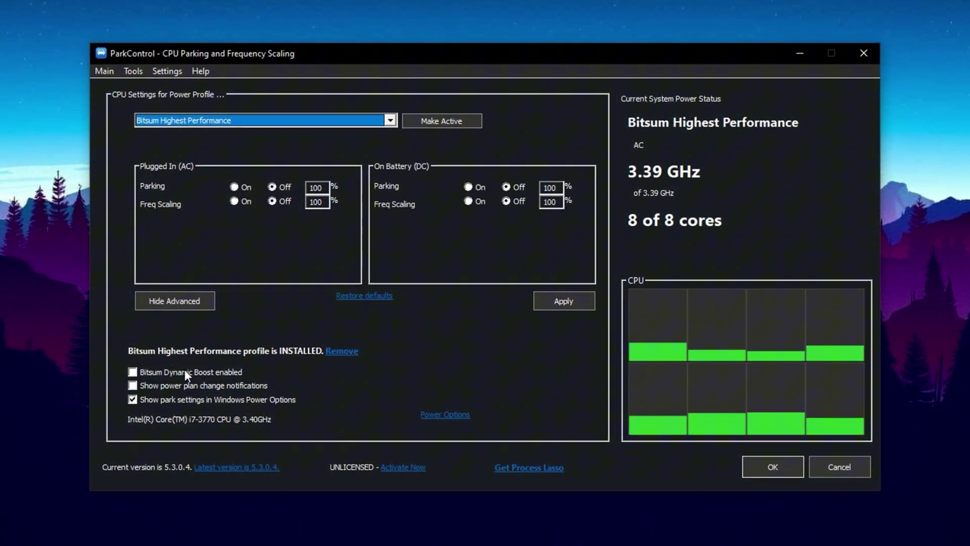
pyautogui.moveTo(185, 374)
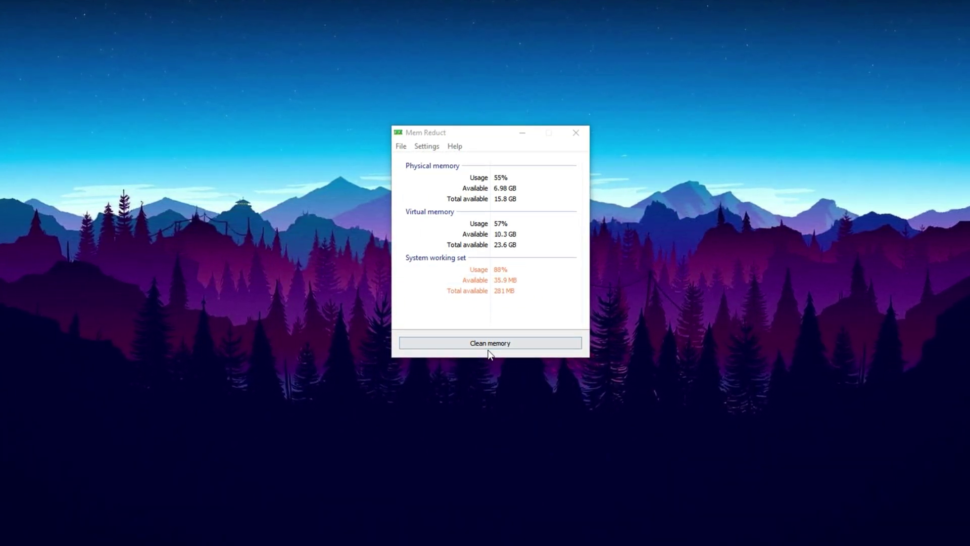
# Clean the system memory with Mem Reduct and confirm the cleanup.
pyautogui.click(483, 346)
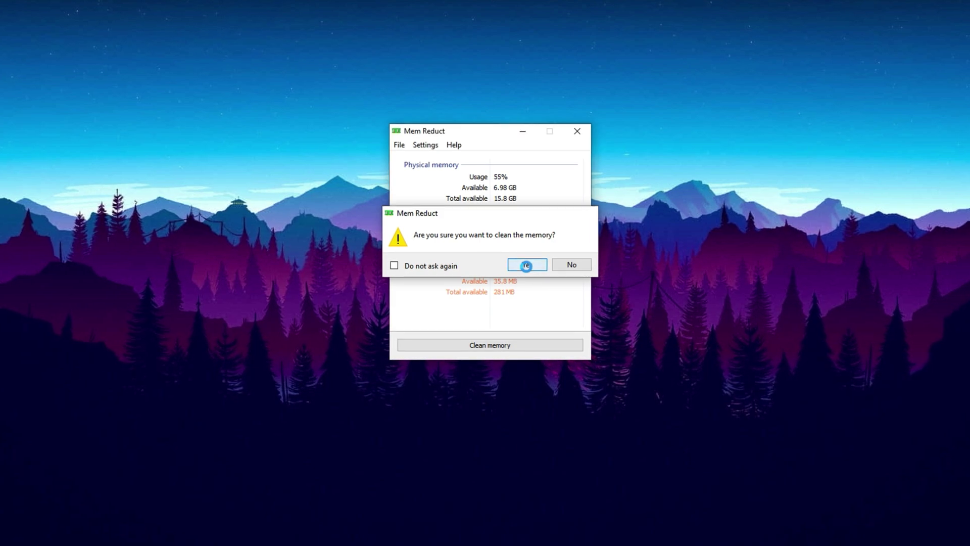
pyautogui.click(526, 265)
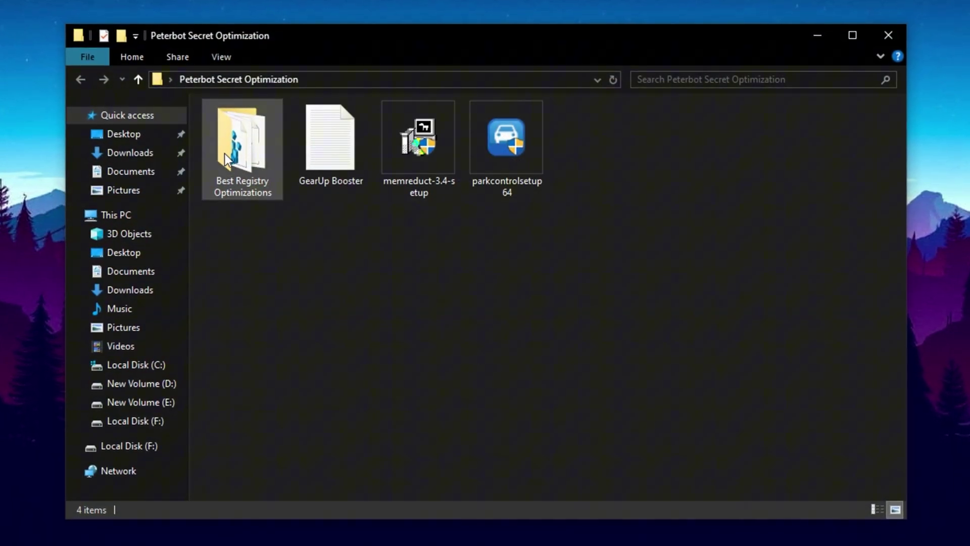
# Open the Best Registry Optimizations folder inside the Peterbot Secret Optimization folder.
pyautogui.doubleClick(242, 152)
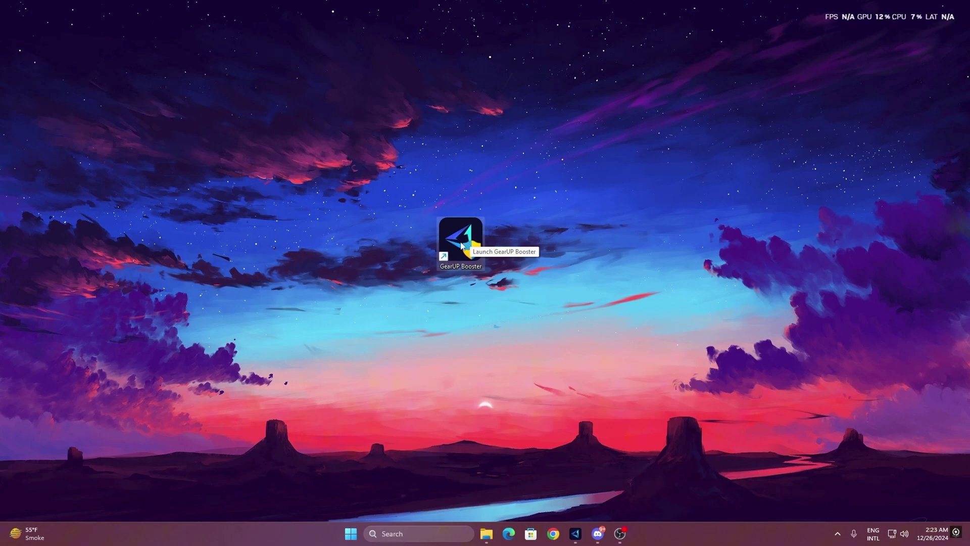
# Launch GearUP Booster, look over the account details and supported games, and start boosting Fortnite.
pyautogui.doubleClick(447, 238)
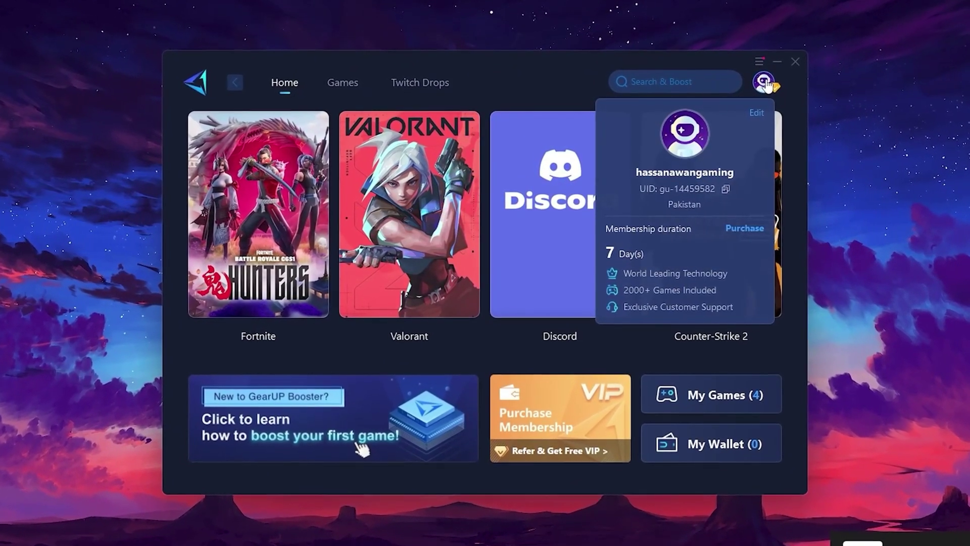
pyautogui.moveTo(600, 126)
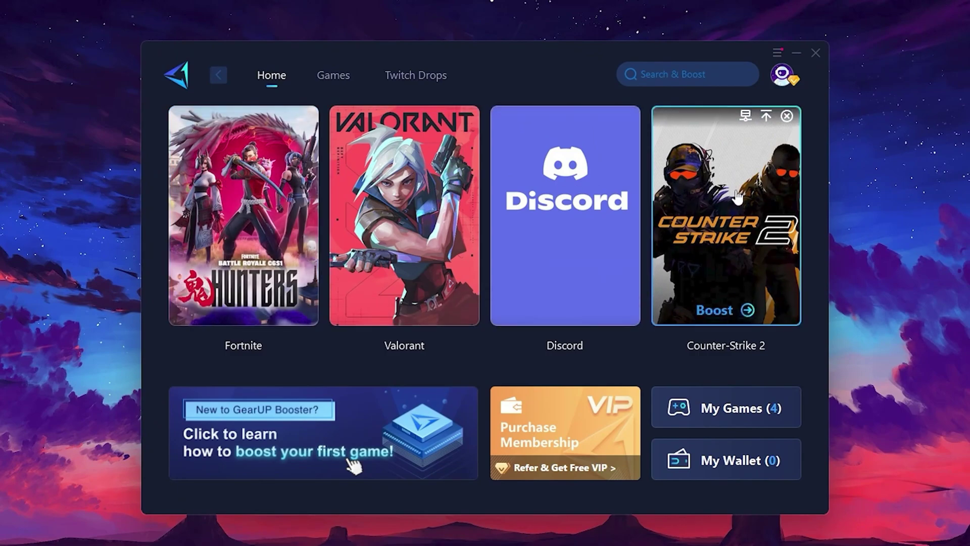
pyautogui.click(322, 76)
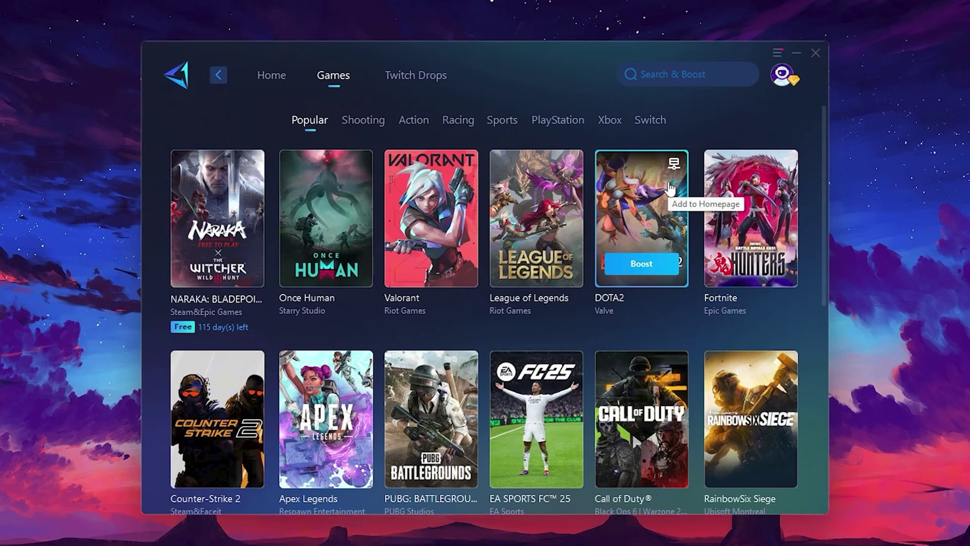
pyautogui.click(272, 83)
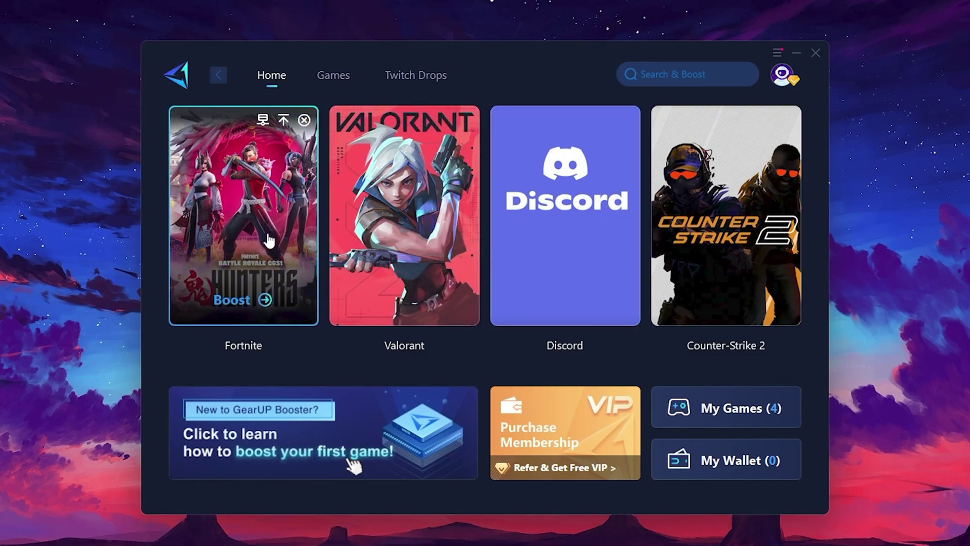
pyautogui.click(234, 302)
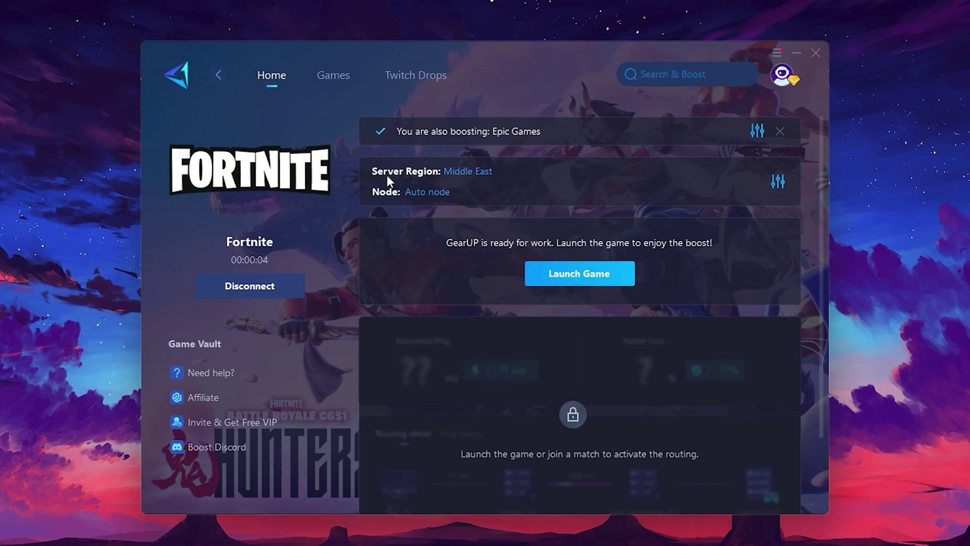
# Look through the game server regions offered for Fortnite and leave the selection without choosing another one.
pyautogui.click(472, 172)
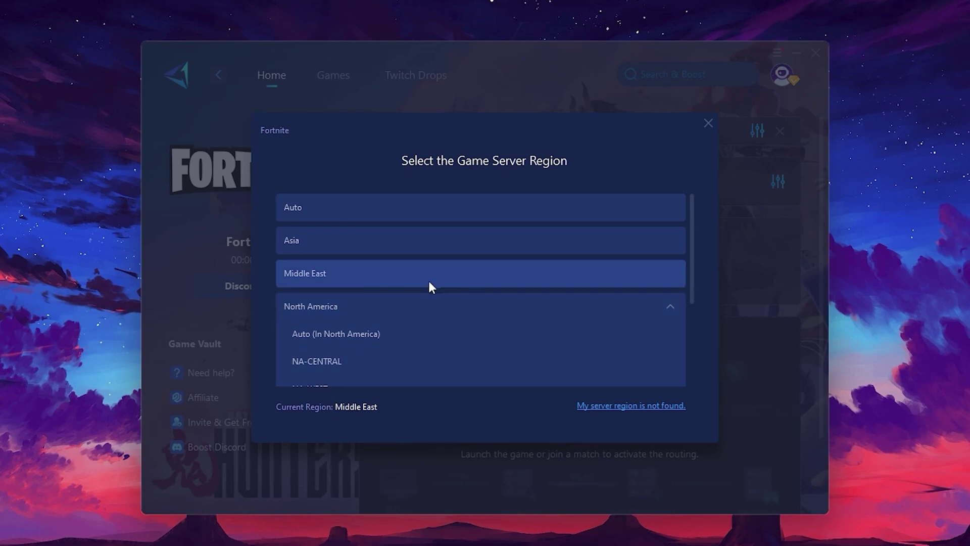
pyautogui.scroll(-2, 439, 298)
pyautogui.scroll(1, 404, 288)
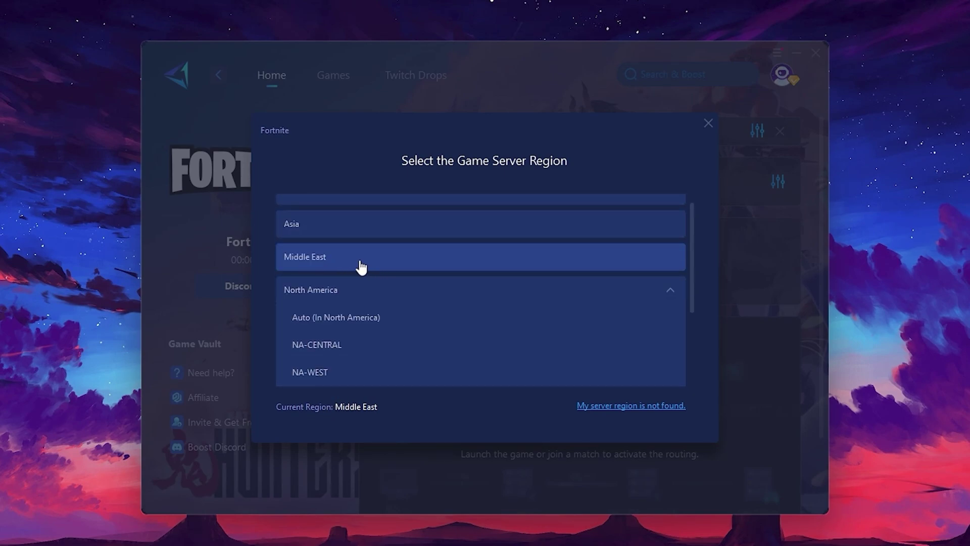
pyautogui.click(708, 123)
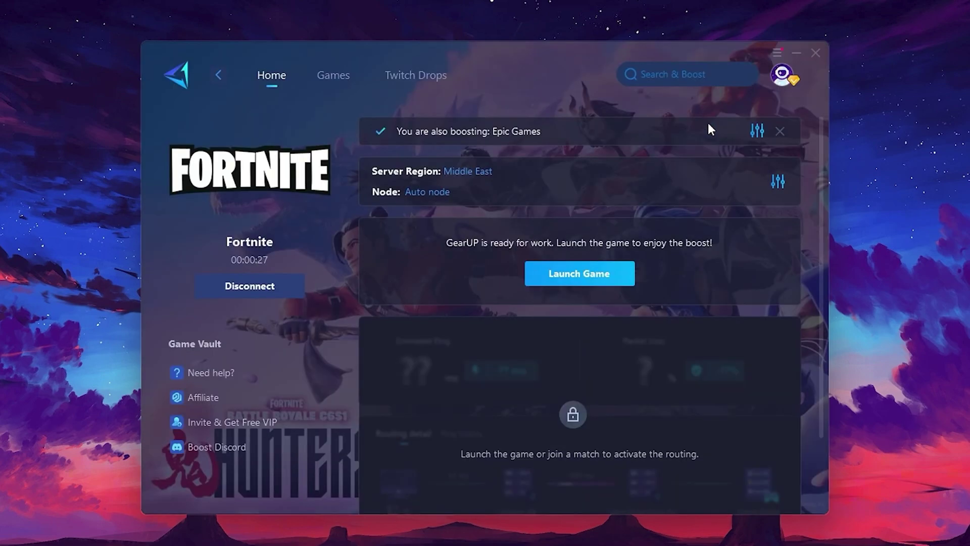
# Compare the ping and mode of the nodes offered for Fortnite's Middle East server, then close the node list.
pyautogui.click(423, 195)
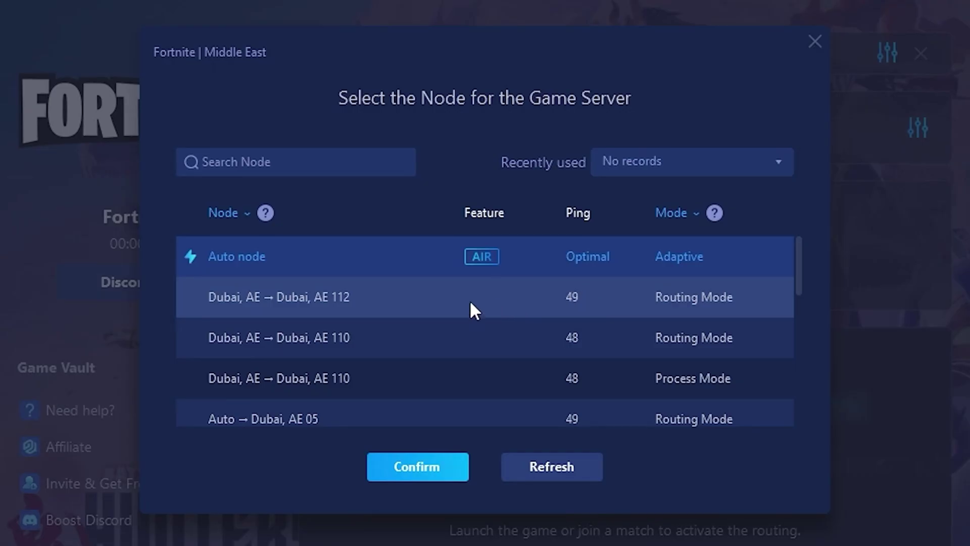
pyautogui.scroll(-2, 632, 303)
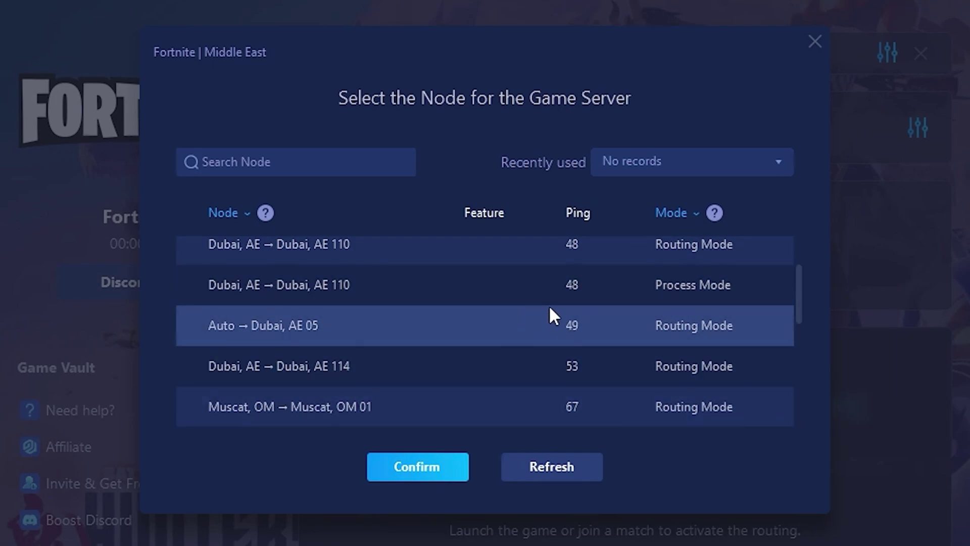
pyautogui.scroll(2, 596, 326)
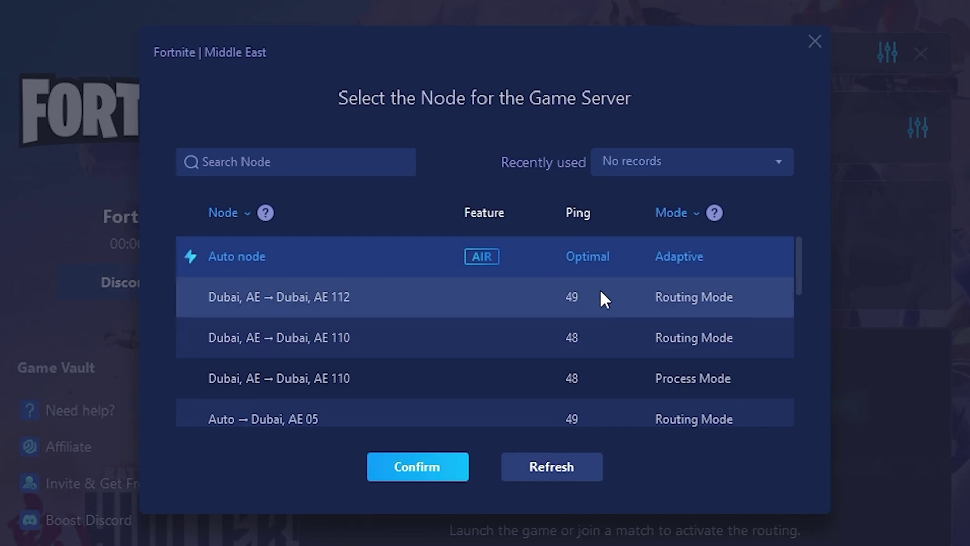
pyautogui.click(815, 41)
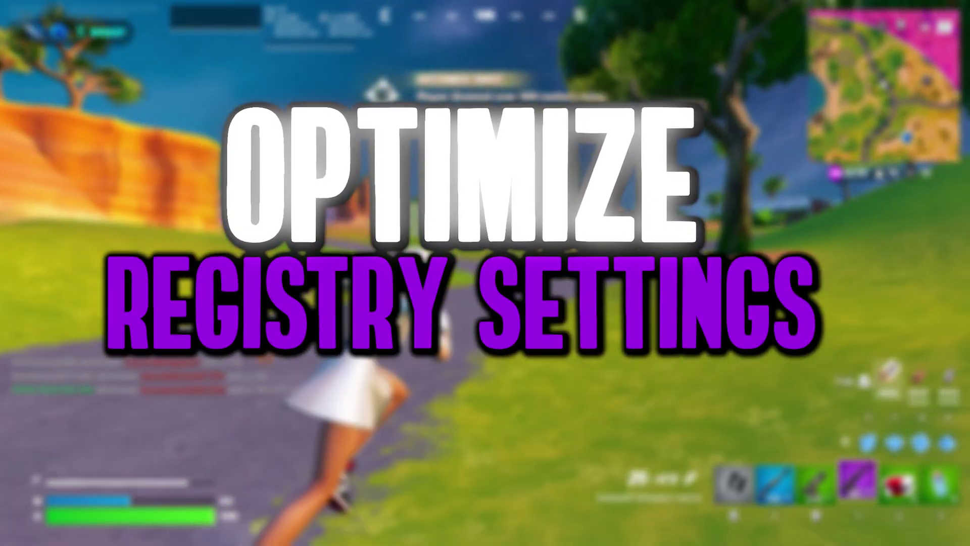
# Search Windows for the Registry Editor and open it as administrator, approving the permission request.
pyautogui.click(116, 535)
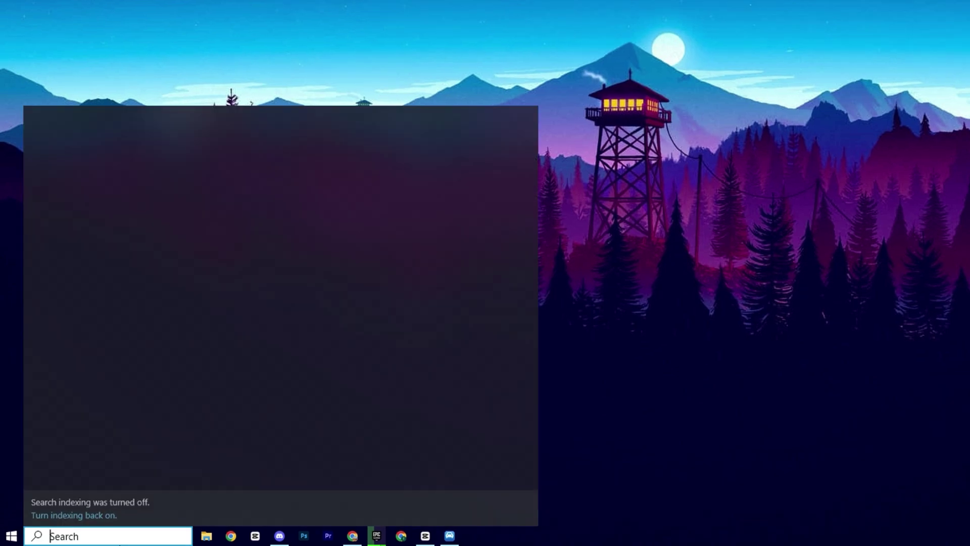
pyautogui.write('re')
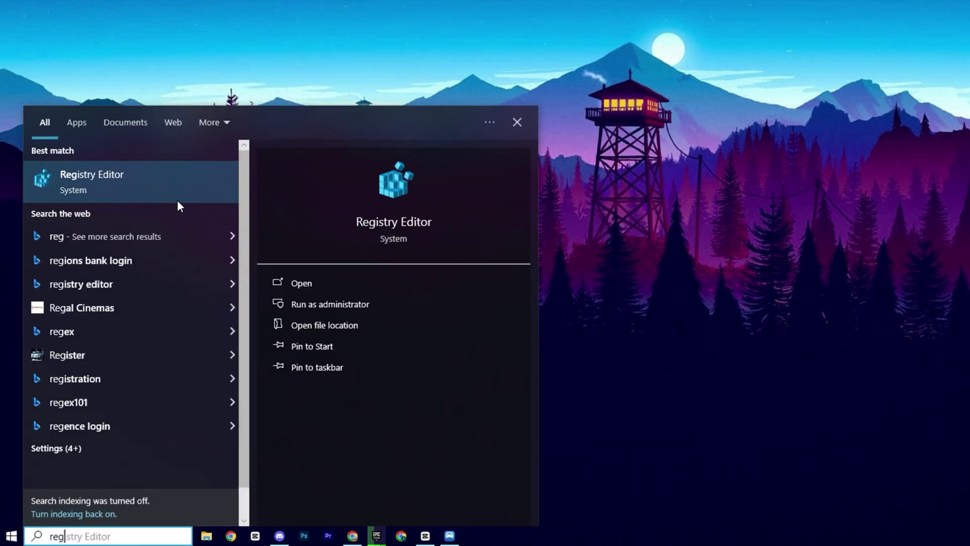
pyautogui.write('g')
pyautogui.rightClick(153, 186)
pyautogui.click(182, 203)
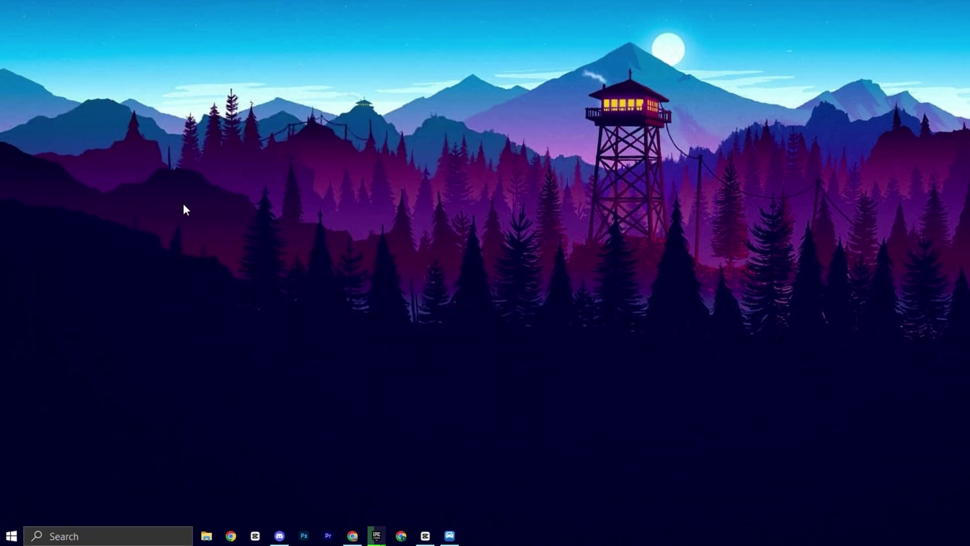
pyautogui.click(462, 364)
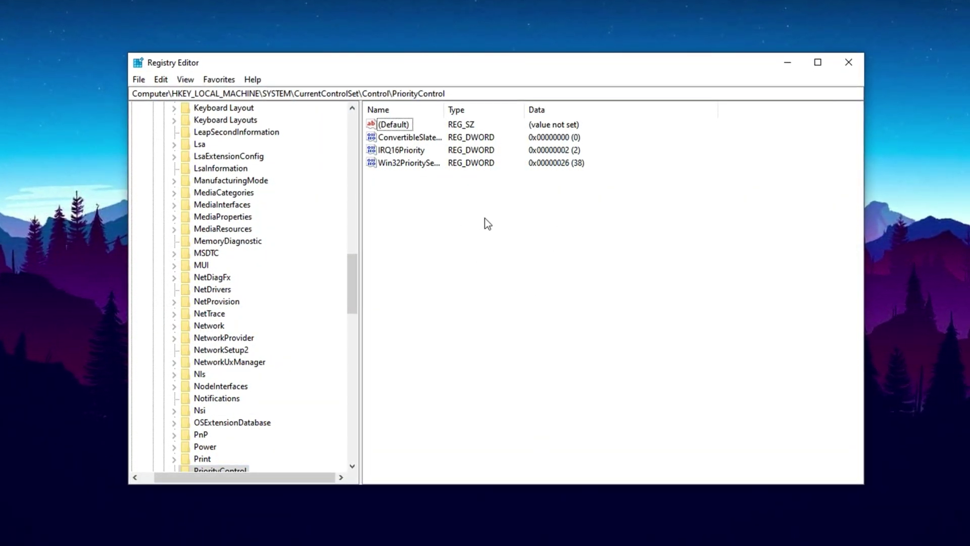
# Go to the registry key HKEY_LOCAL_MACHINE\SOFTWARE\Microsoft\Windows NT\CurrentVersion\Multimedia\SystemProfile\Tasks\Games.
pyautogui.moveTo(445, 93); pyautogui.dragTo(130, 93)
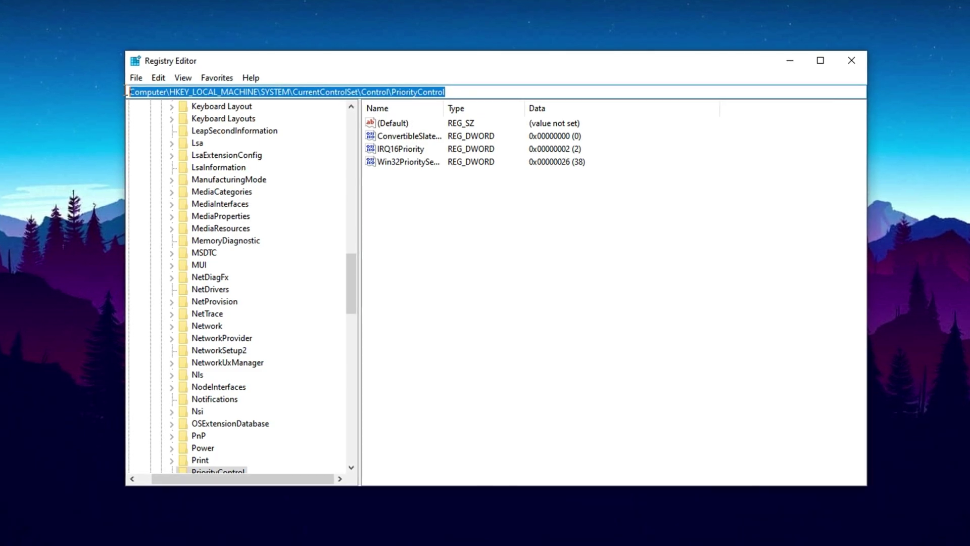
pyautogui.hotkey('ctrl', 'v')
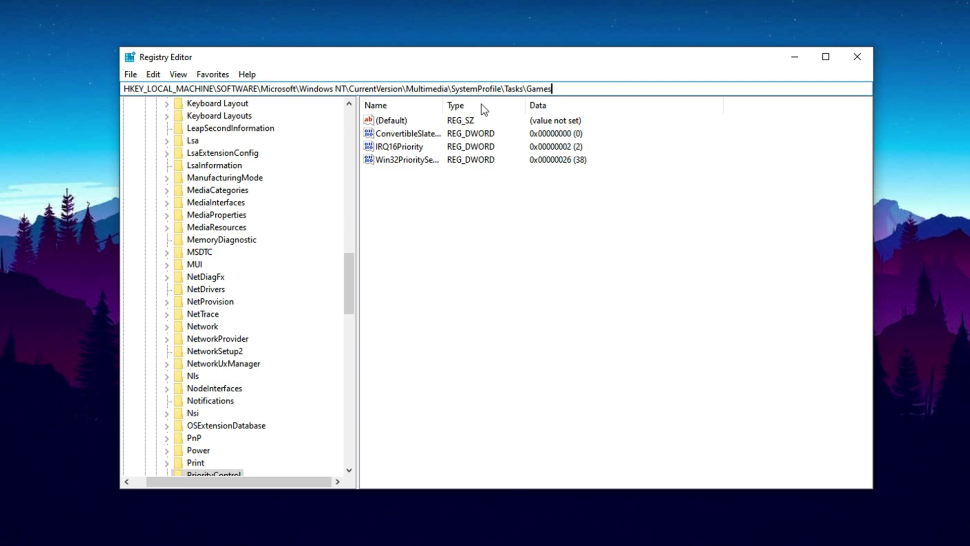
pyautogui.press('Return')
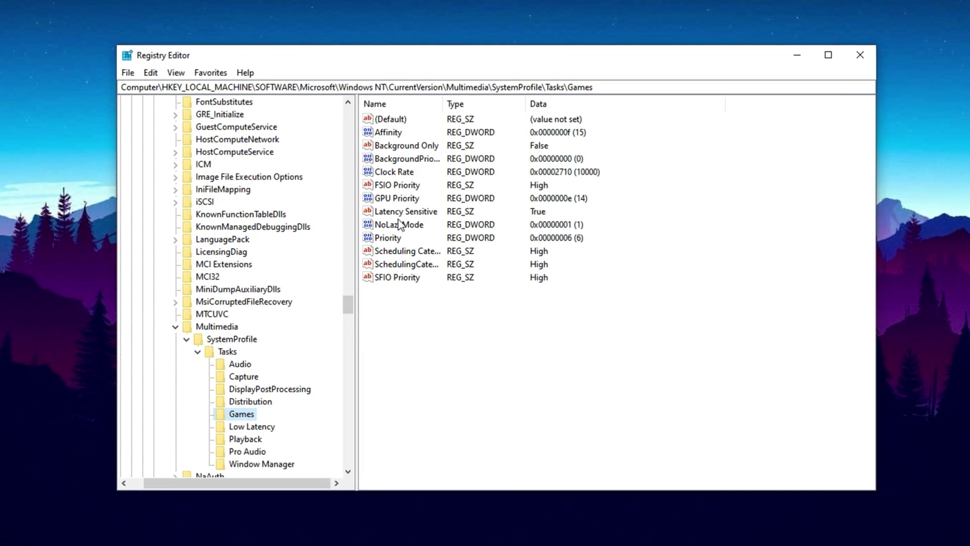
# Set the Games key's Affinity value to f with the hexadecimal base.
pyautogui.click(387, 133)
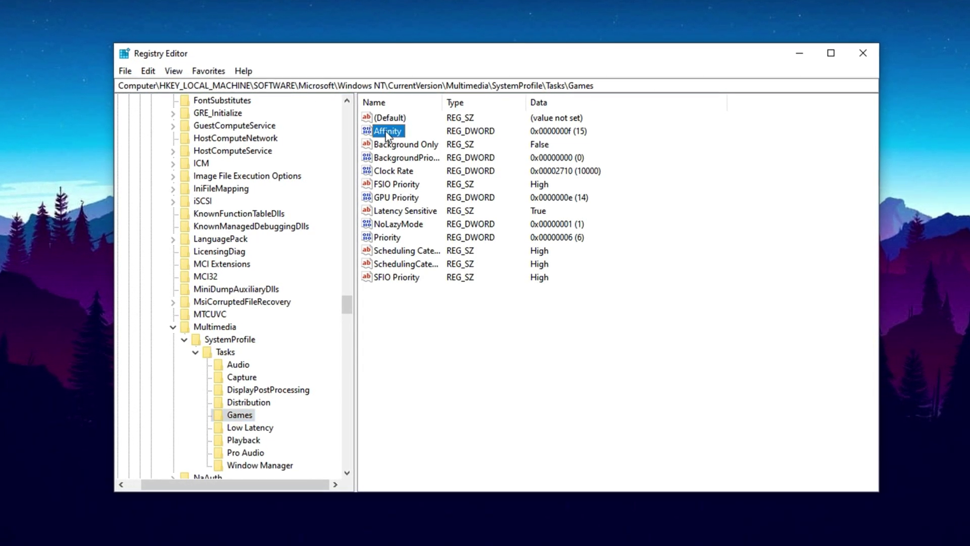
pyautogui.doubleClick(386, 132)
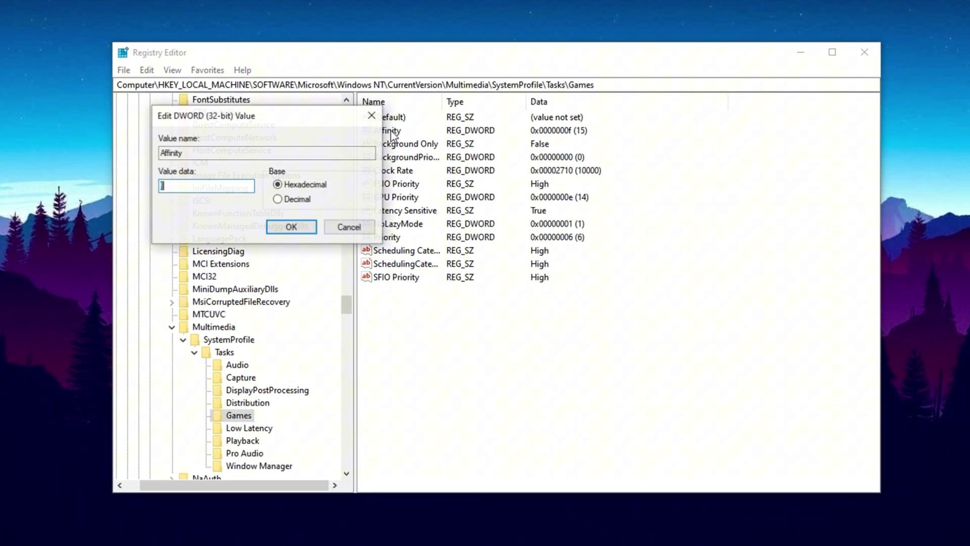
pyautogui.click(163, 186)
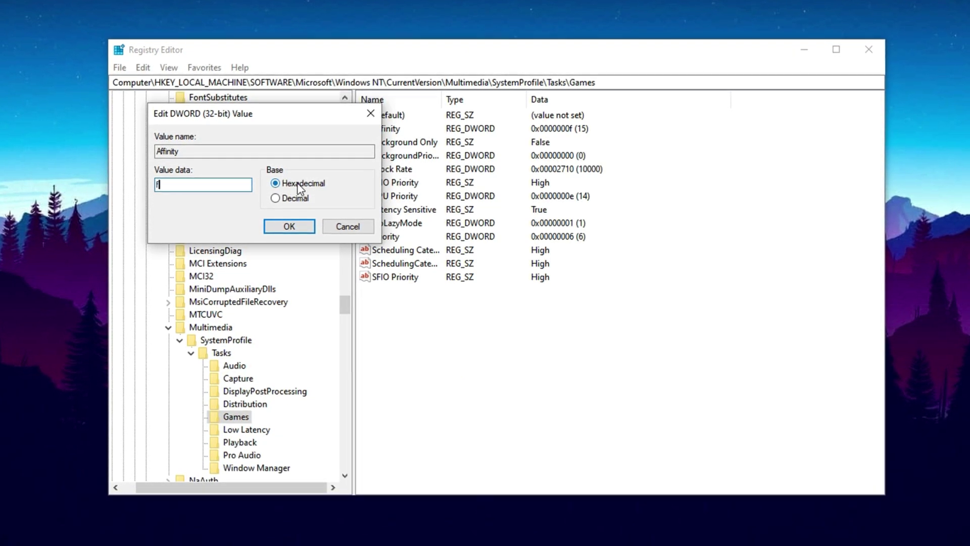
pyautogui.click(278, 228)
# Set the Games key's Background Only value to False.
pyautogui.click(391, 142)
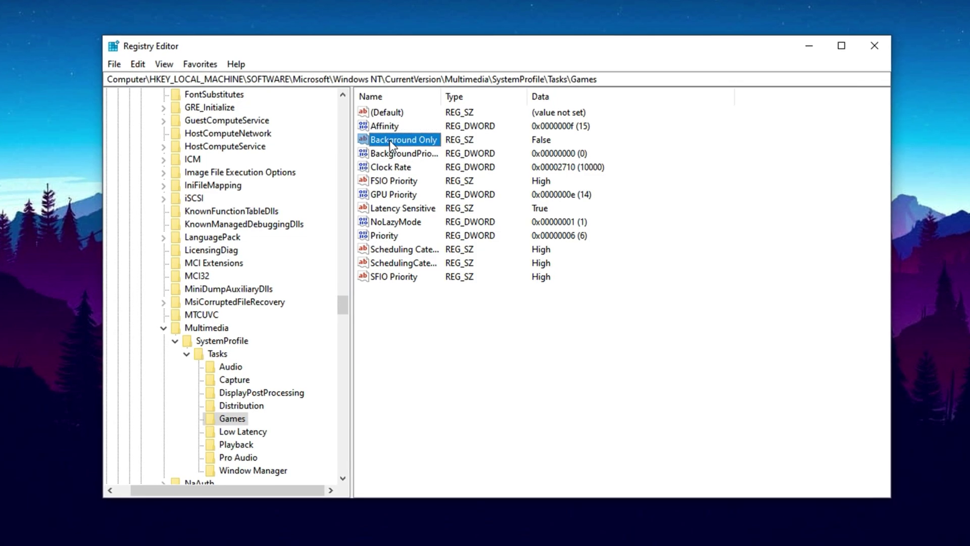
pyautogui.doubleClick(390, 141)
pyautogui.click(203, 187)
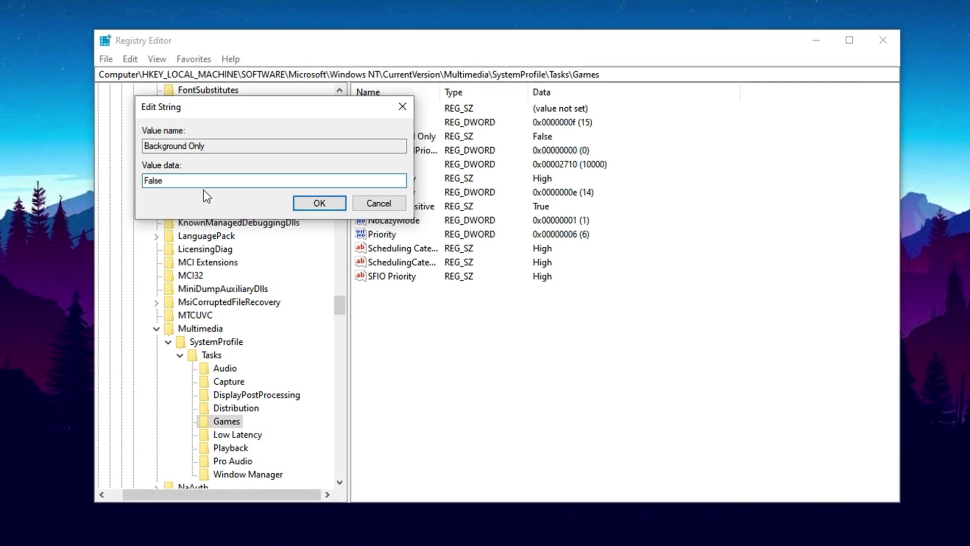
pyautogui.click(310, 203)
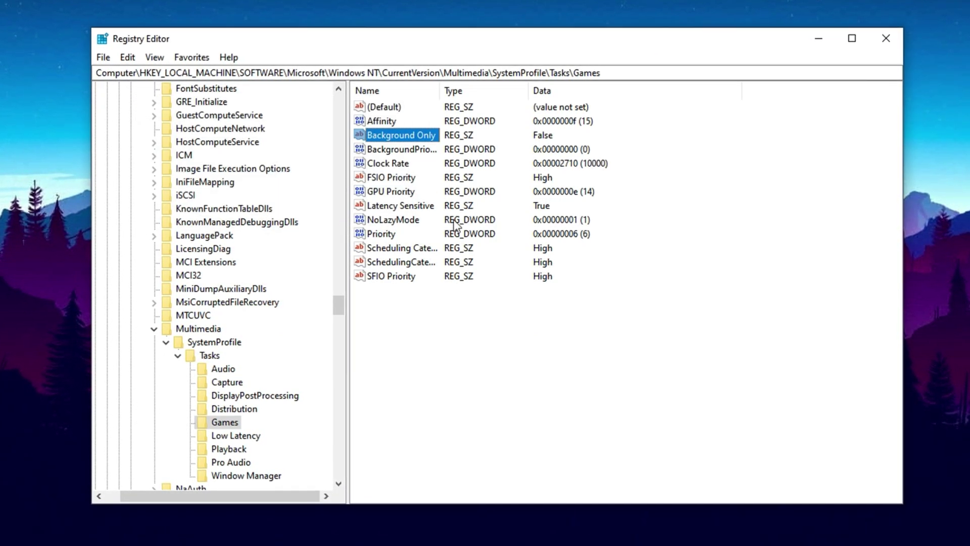
# Set the Games key's GPU Priority value to e with the hexadecimal base.
pyautogui.click(379, 192)
pyautogui.doubleClick(379, 192)
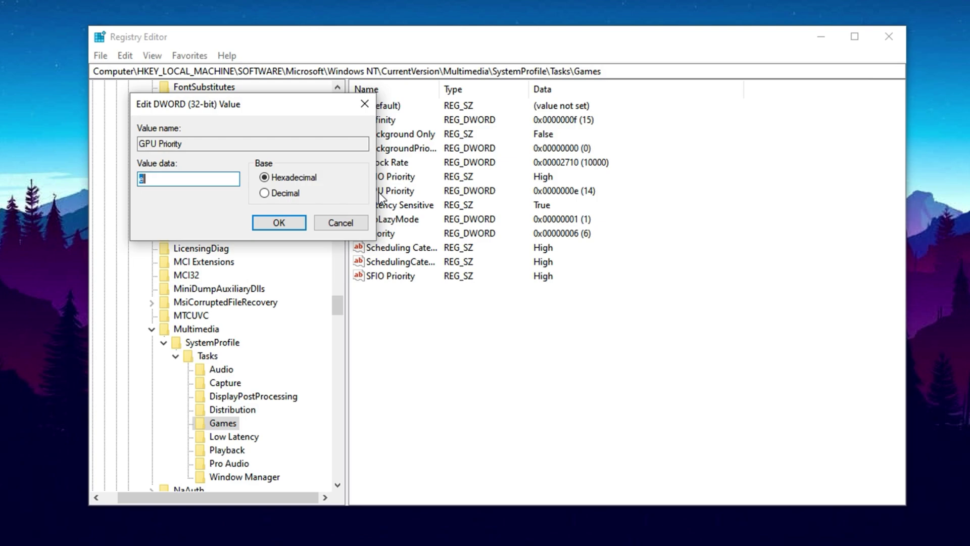
pyautogui.click(141, 183)
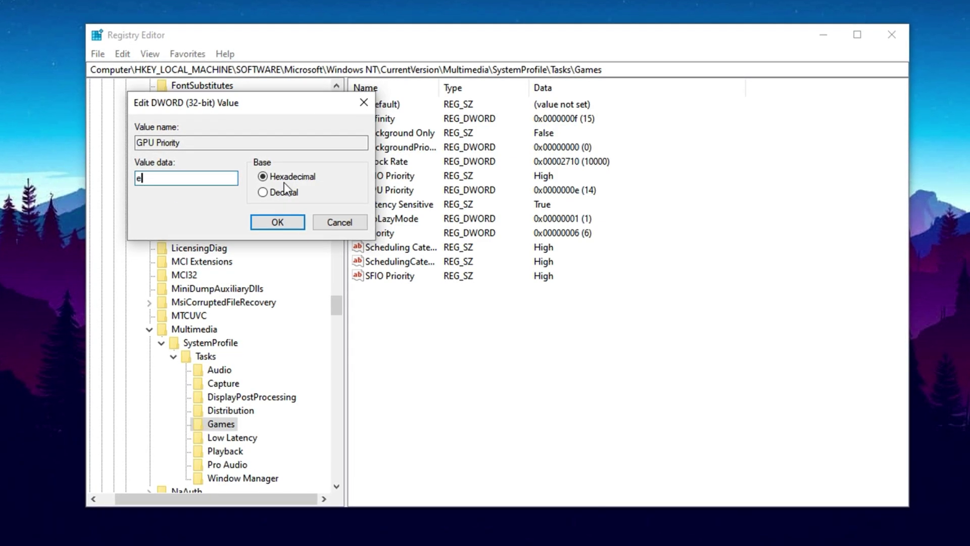
pyautogui.click(253, 224)
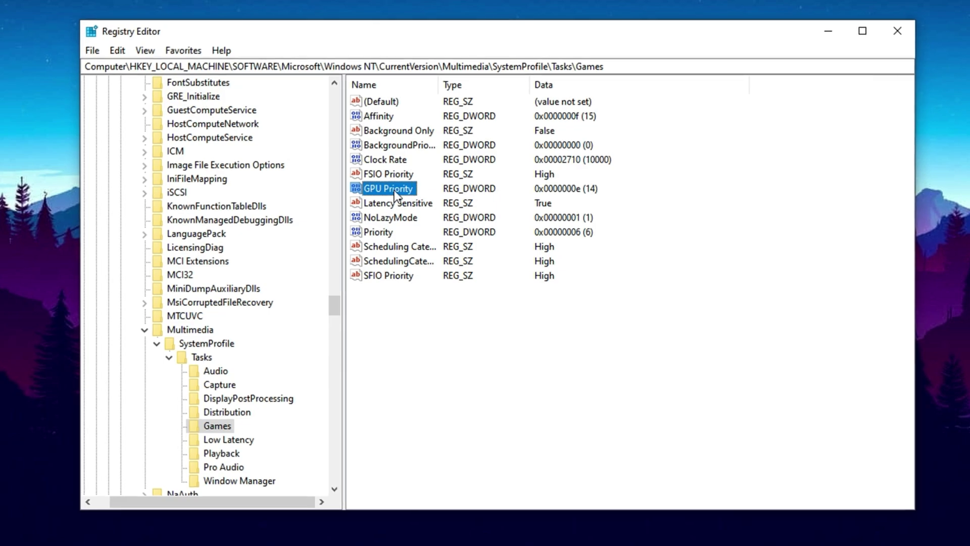
# Set the Games key's Priority value to 6 with the hexadecimal base.
pyautogui.doubleClick(380, 230)
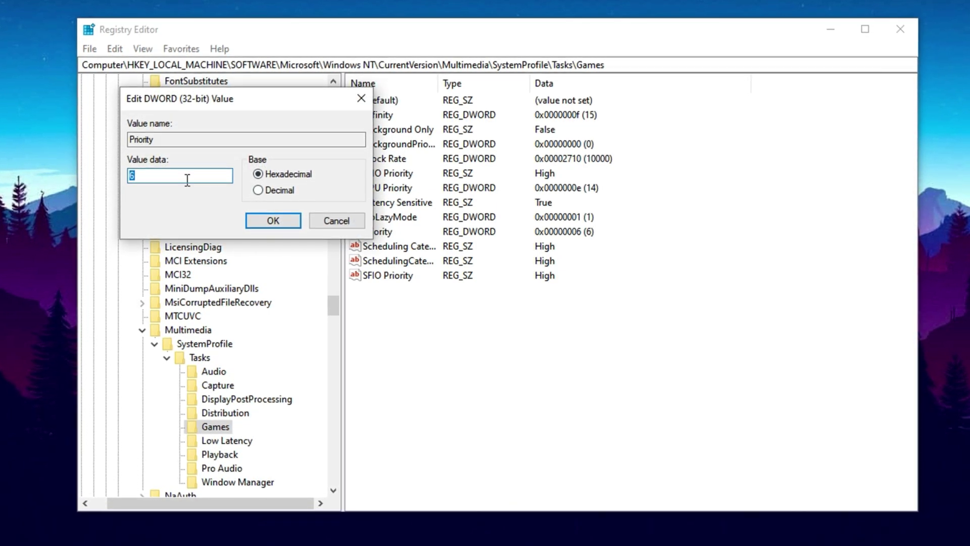
pyautogui.click(187, 180)
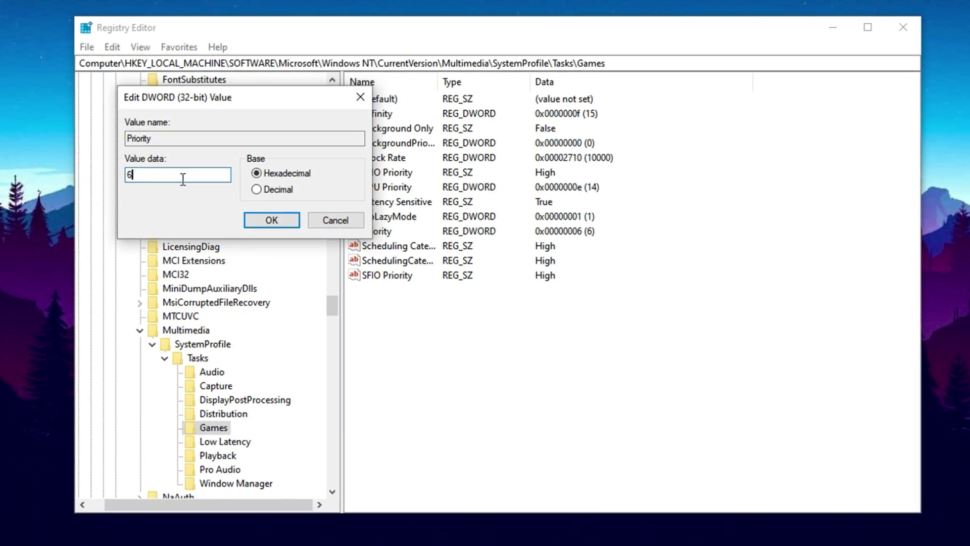
pyautogui.click(272, 220)
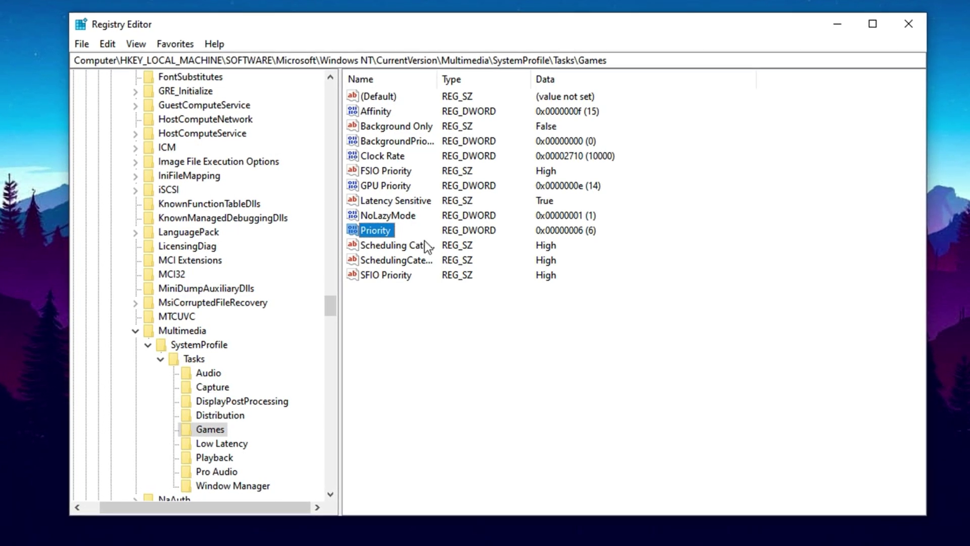
# Set both the Scheduling Category and SFIO Priority values of the Games key to High.
pyautogui.doubleClick(378, 246)
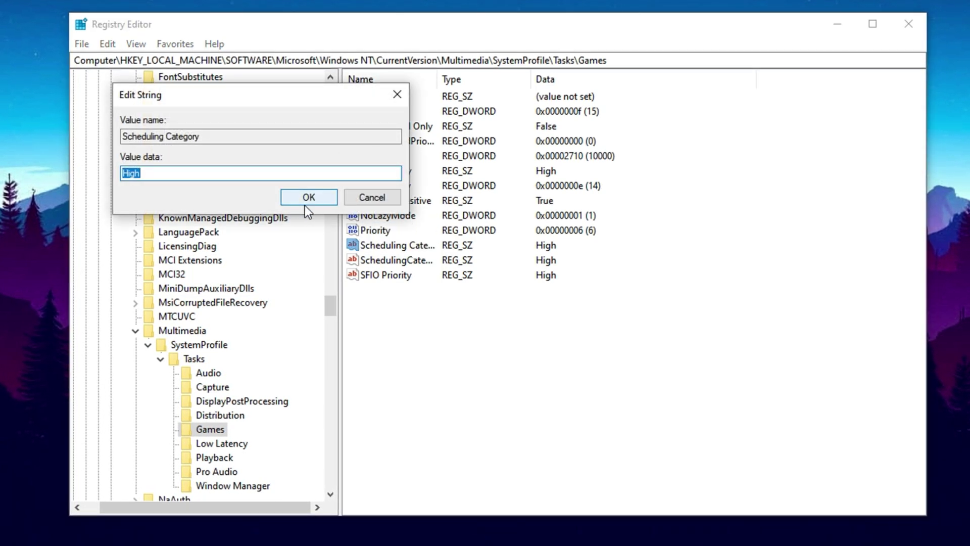
pyautogui.click(305, 203)
pyautogui.doubleClick(386, 275)
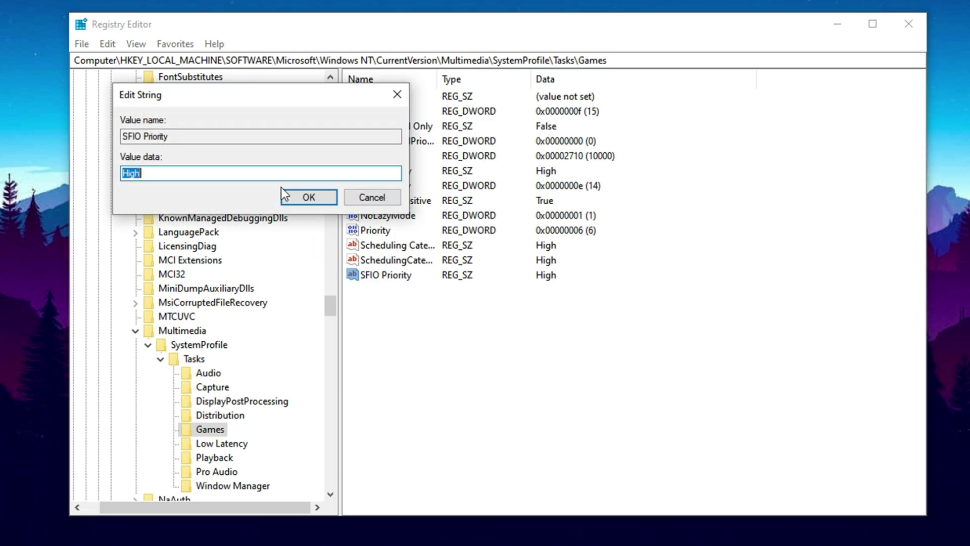
pyautogui.click(305, 197)
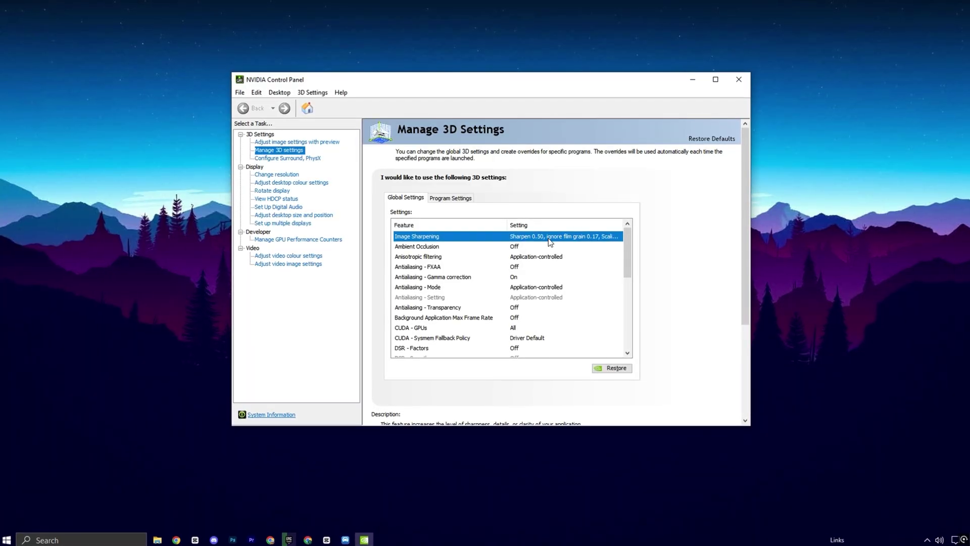
# Review the global Image Sharpening and Ambient Occlusion settings in the NVIDIA Control Panel's 3D settings.
pyautogui.click(539, 237)
pyautogui.click(540, 238)
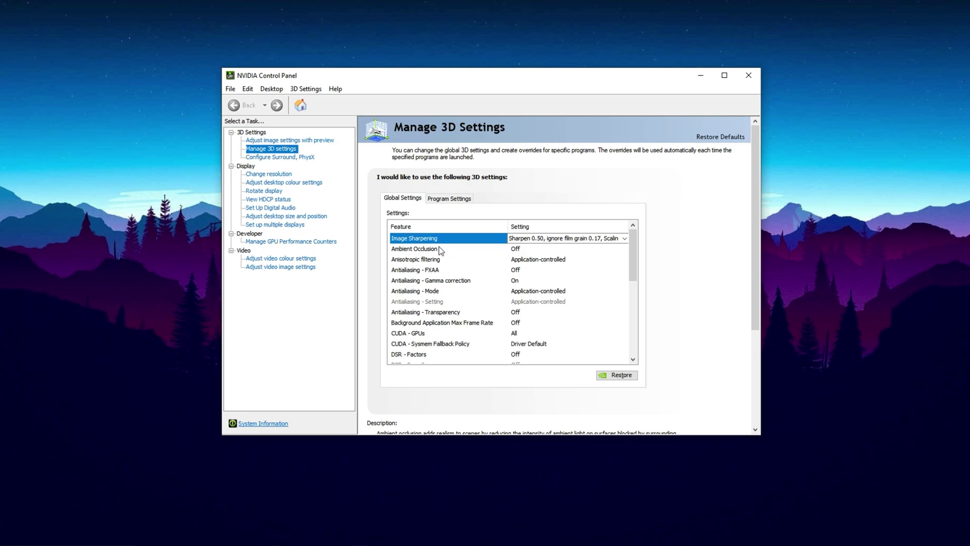
pyautogui.click(482, 252)
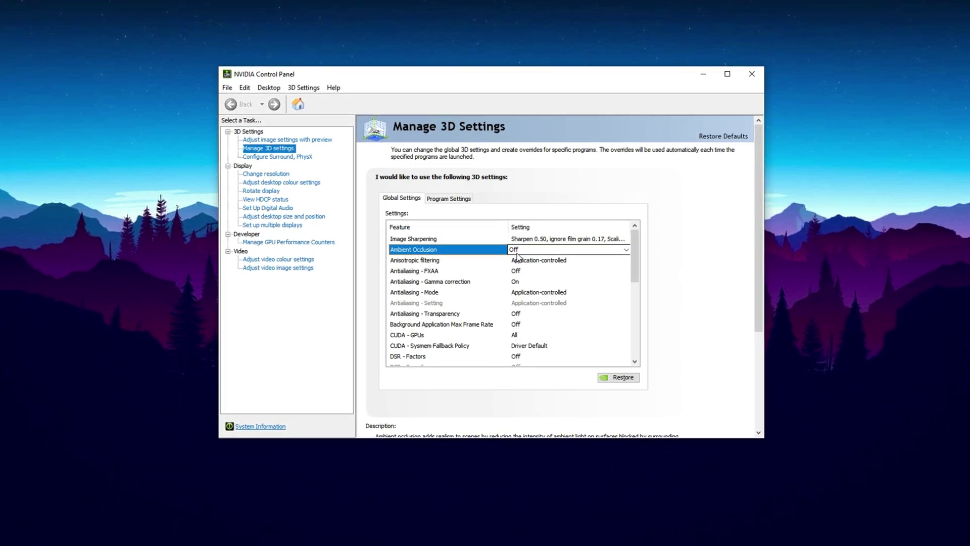
# Set Antialiasing - Gamma correction to On in the global 3D settings.
pyautogui.click(466, 286)
pyautogui.click(546, 286)
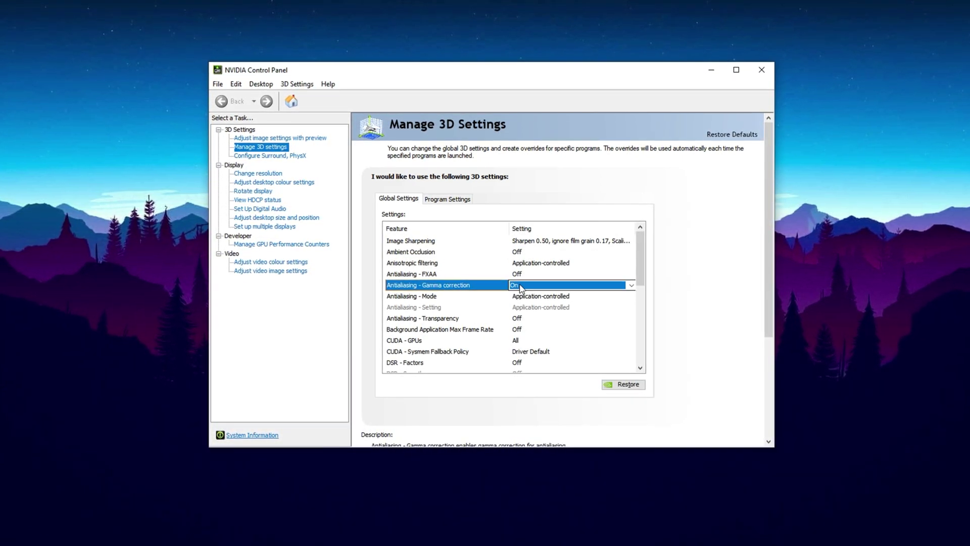
pyautogui.click(536, 285)
pyautogui.click(480, 284)
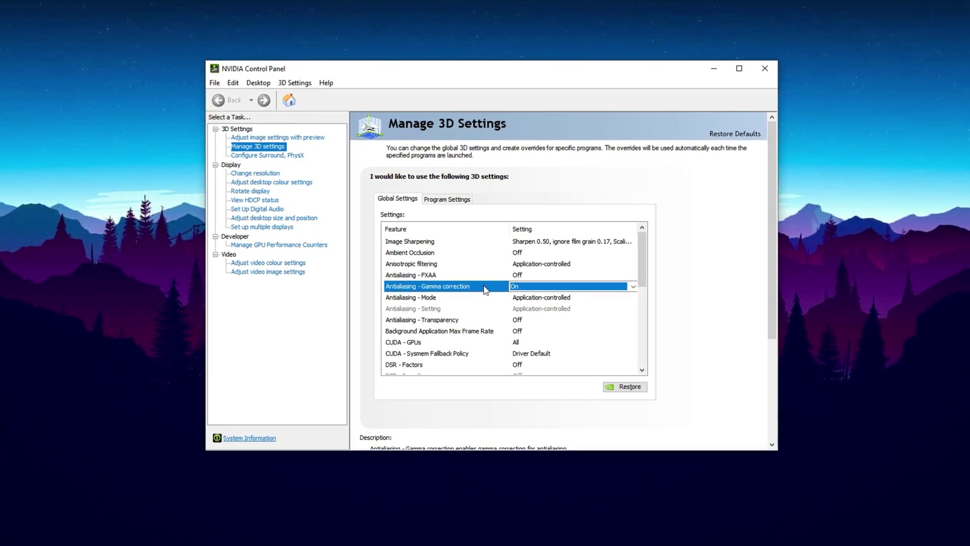
# Set Low Latency Mode to Ultra in the global 3D settings.
pyautogui.scroll(-4, 464, 326)
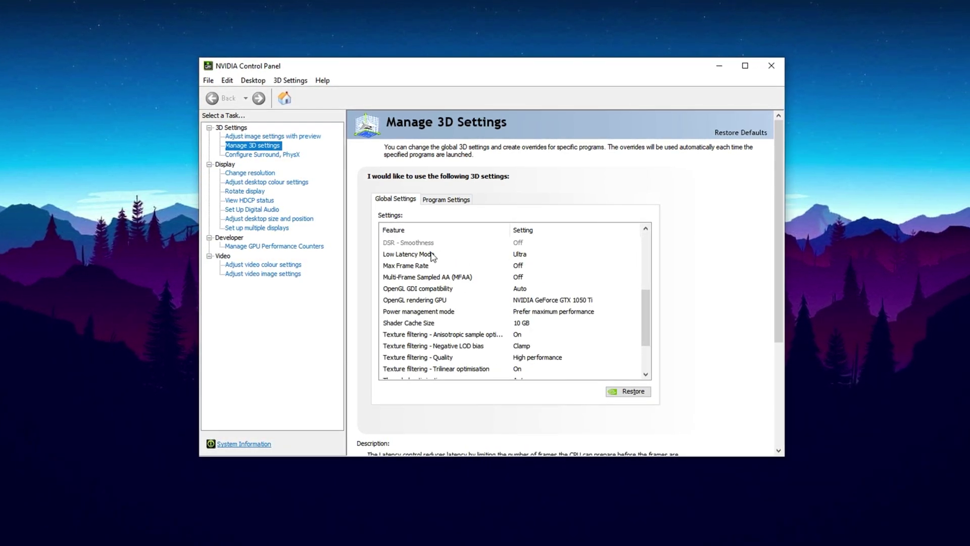
pyautogui.click(529, 261)
pyautogui.click(529, 261)
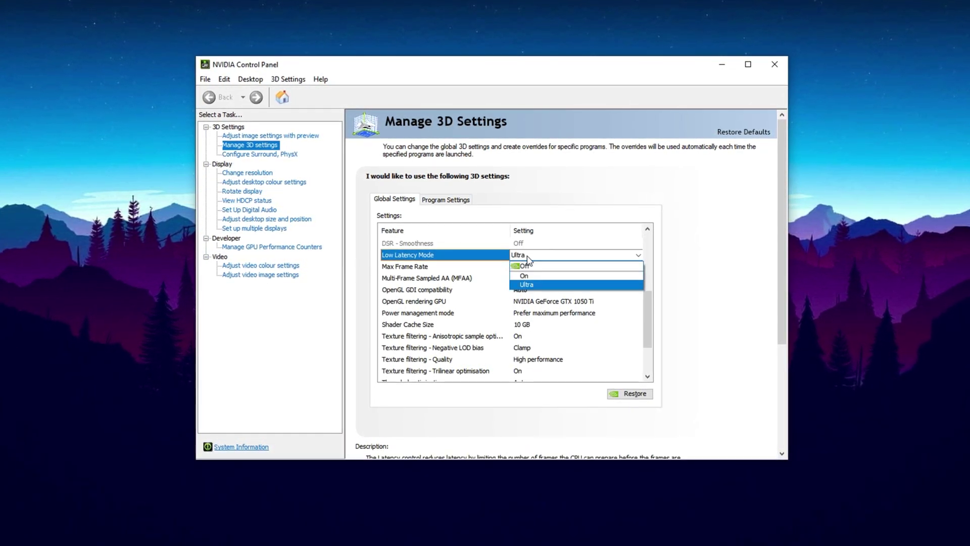
pyautogui.click(528, 262)
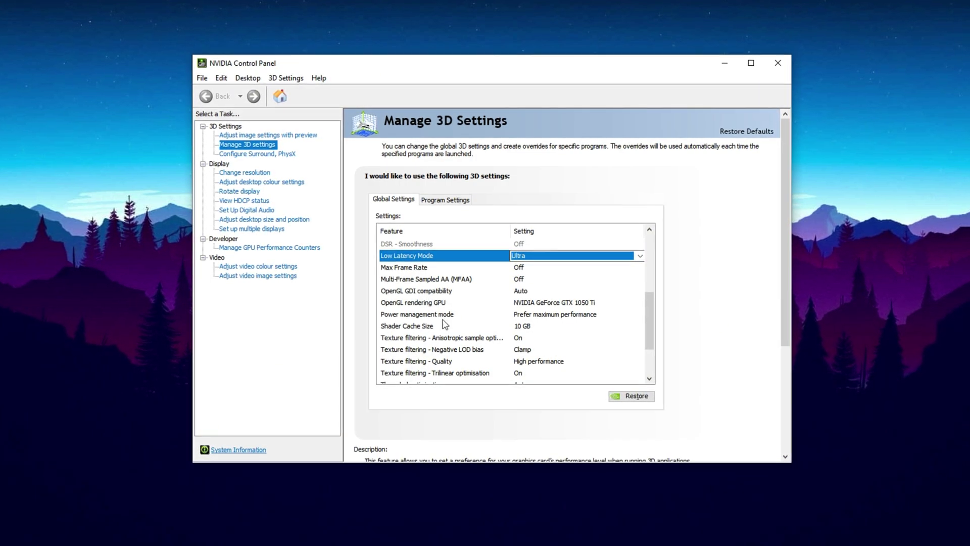
# Set Power management mode to Prefer maximum performance in the global 3D settings.
pyautogui.click(538, 316)
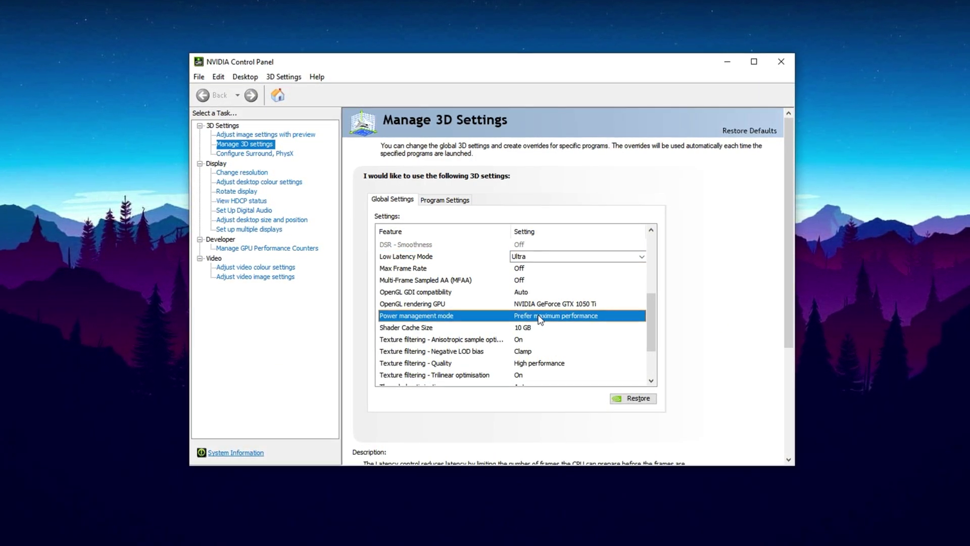
pyautogui.click(539, 318)
pyautogui.click(550, 347)
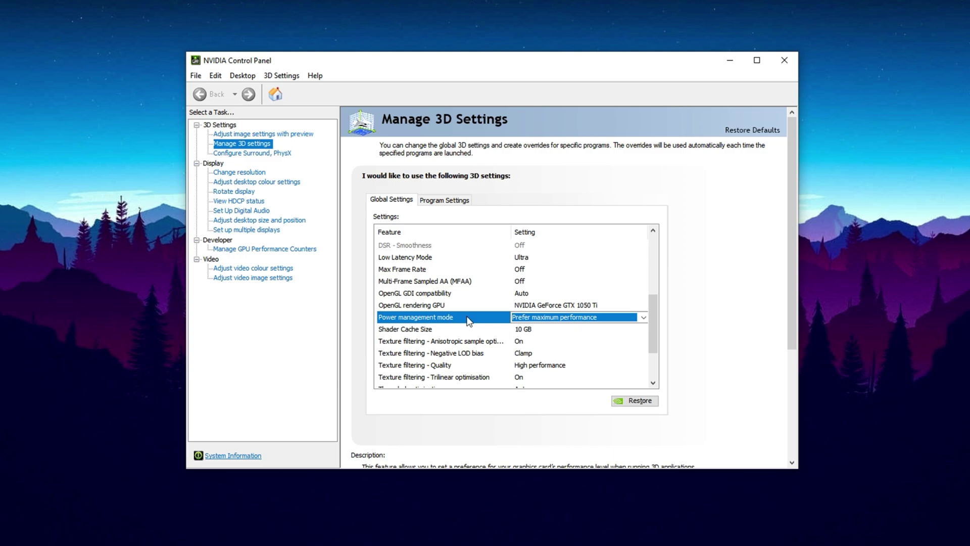
# Set Shader Cache Size to 10 GB in the global 3D settings.
pyautogui.scroll(-1, 468, 320)
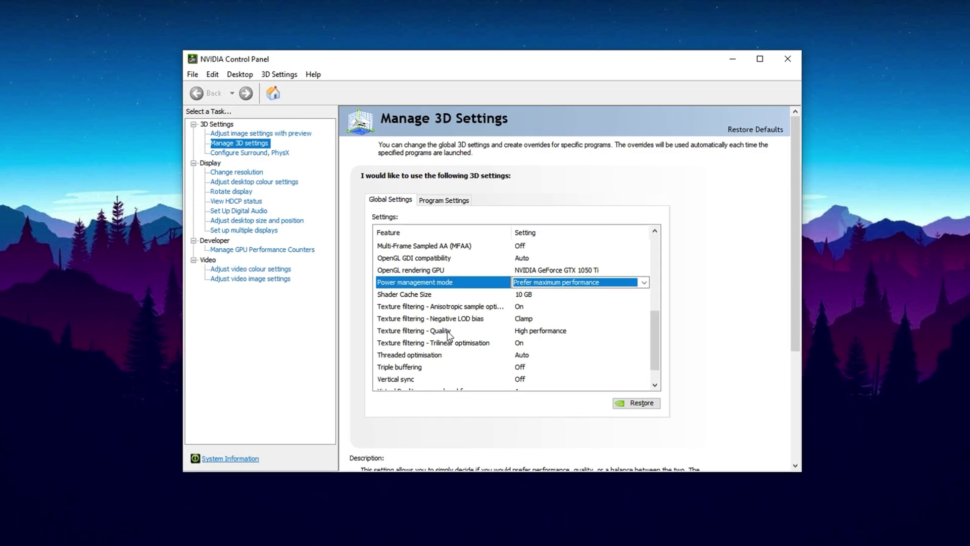
pyautogui.click(465, 298)
pyautogui.click(531, 297)
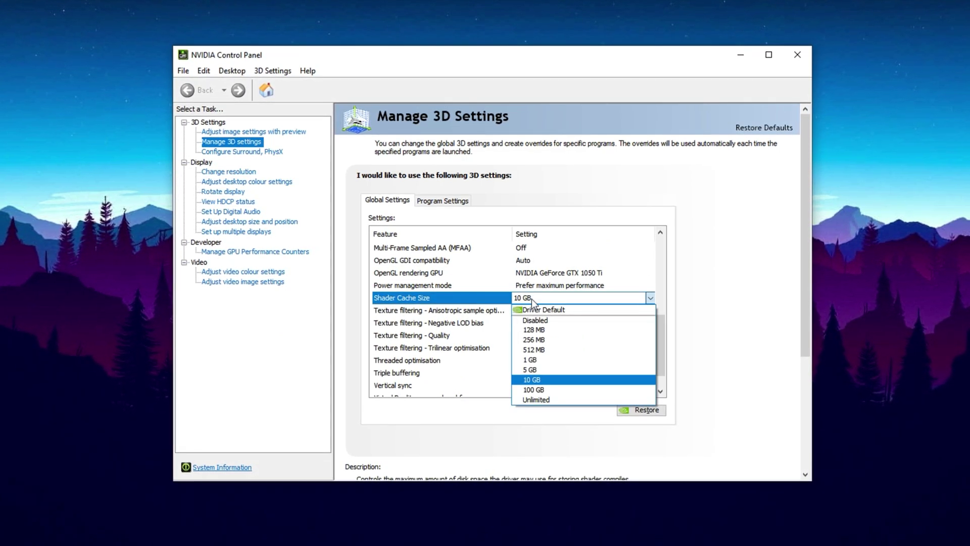
pyautogui.click(532, 298)
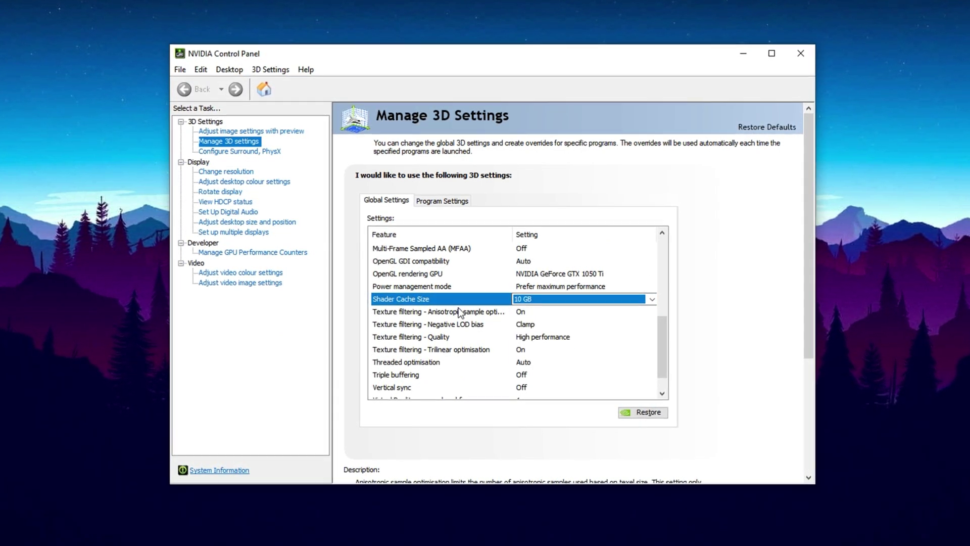
# Set Texture filtering - Quality to High performance in the global 3D settings.
pyautogui.click(437, 342)
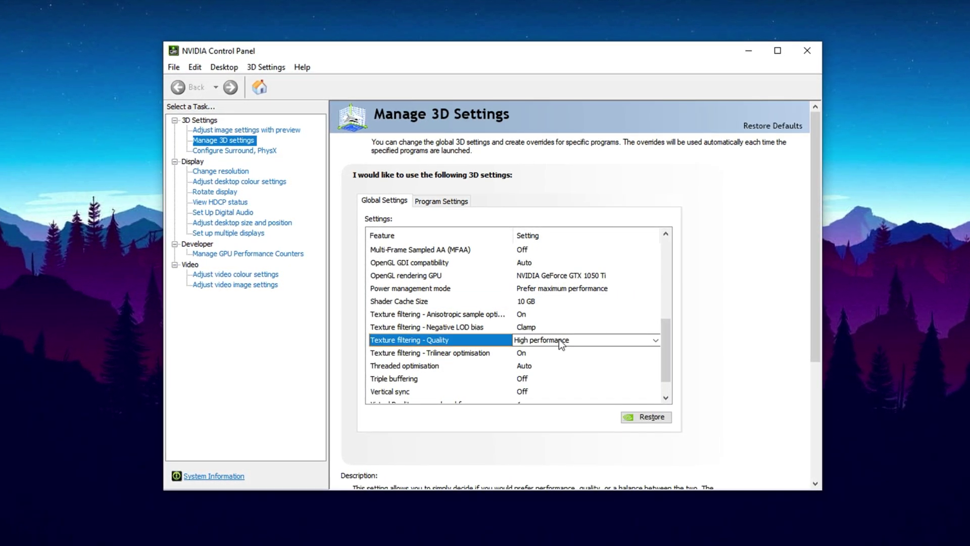
pyautogui.click(559, 338)
pyautogui.click(532, 337)
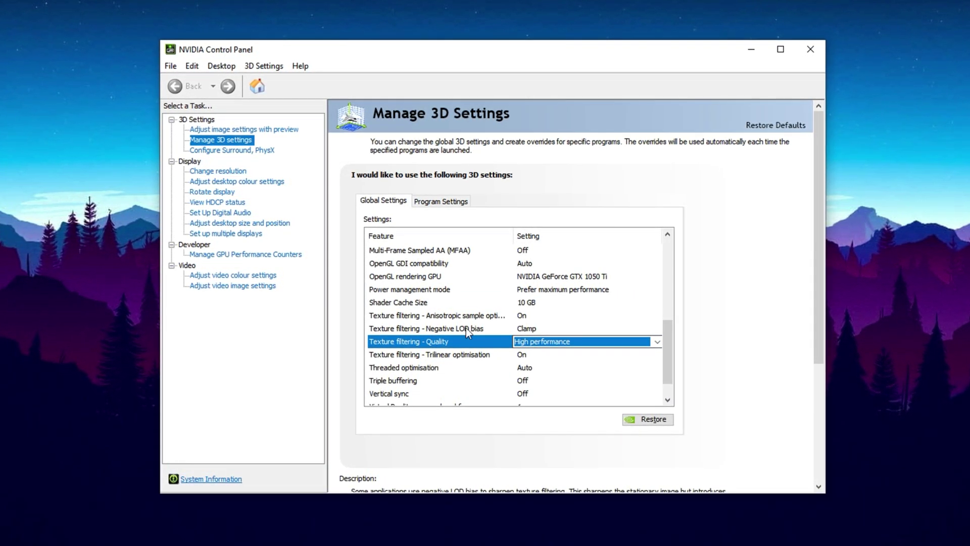
pyautogui.scroll(1, 471, 328)
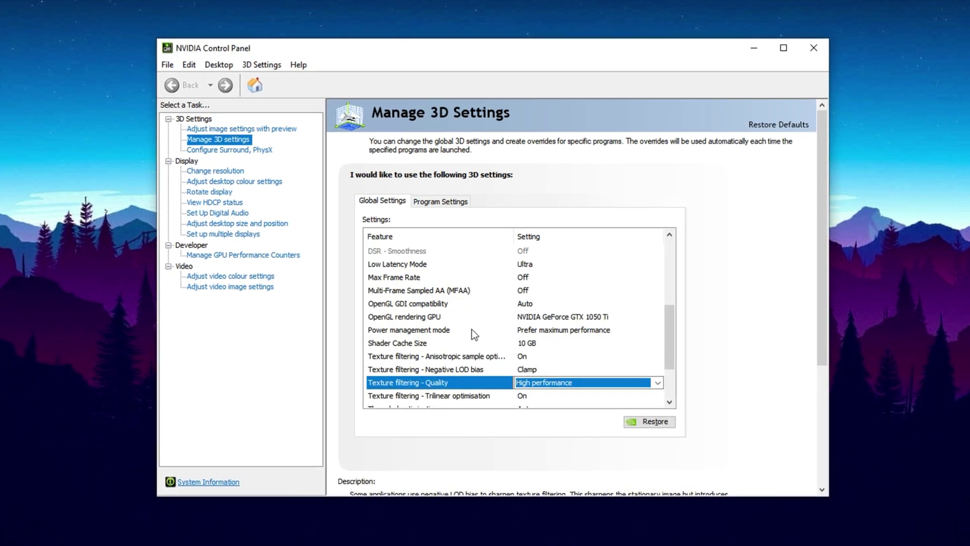
# Set the gamma to 1.05 and increase the digital vibrance in the desktop colour settings.
pyautogui.click(245, 182)
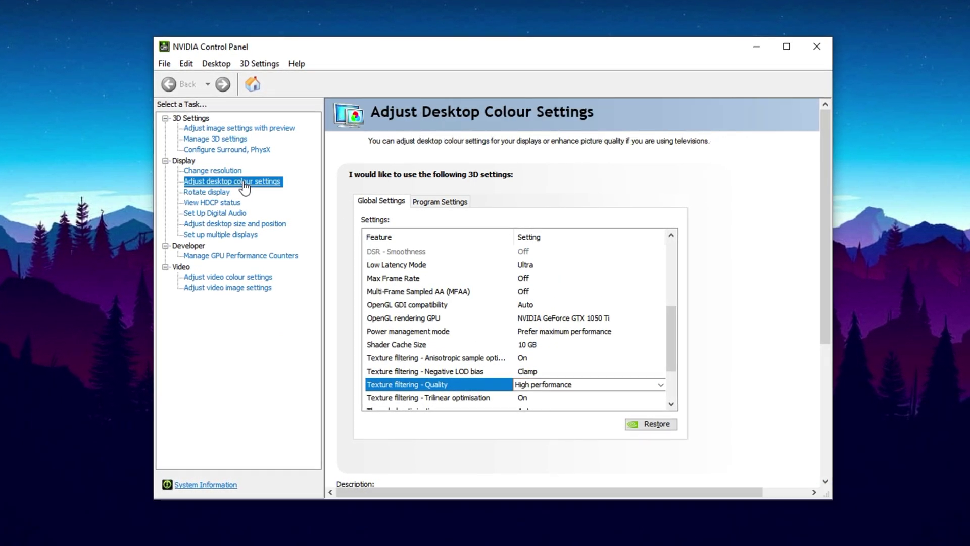
pyautogui.scroll(-3, 438, 341)
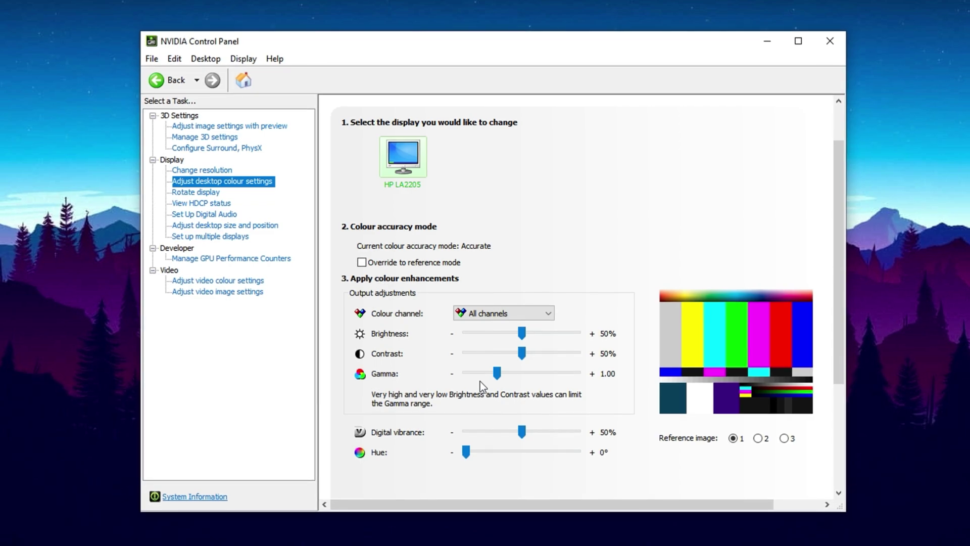
pyautogui.scroll(-1, 479, 381)
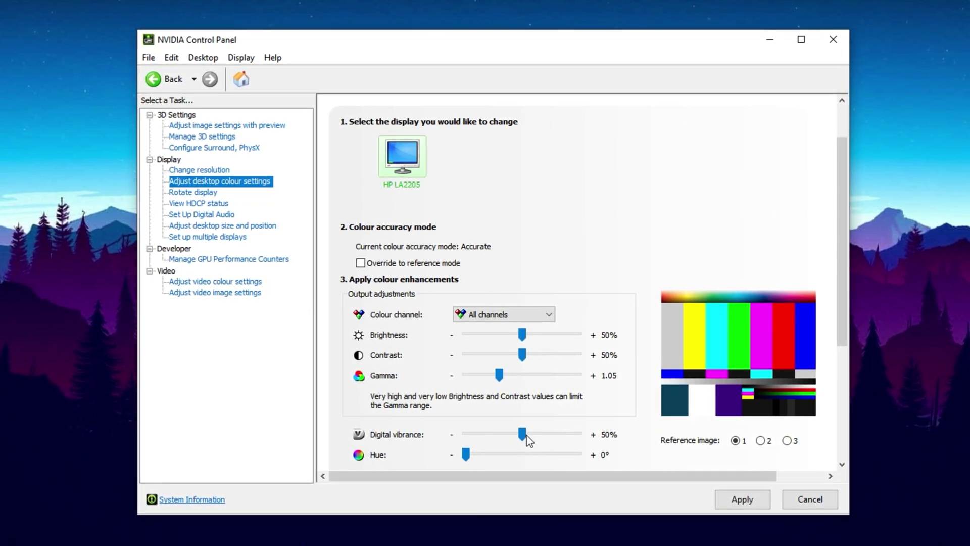
pyautogui.moveTo(532, 438); pyautogui.dragTo(559, 441)
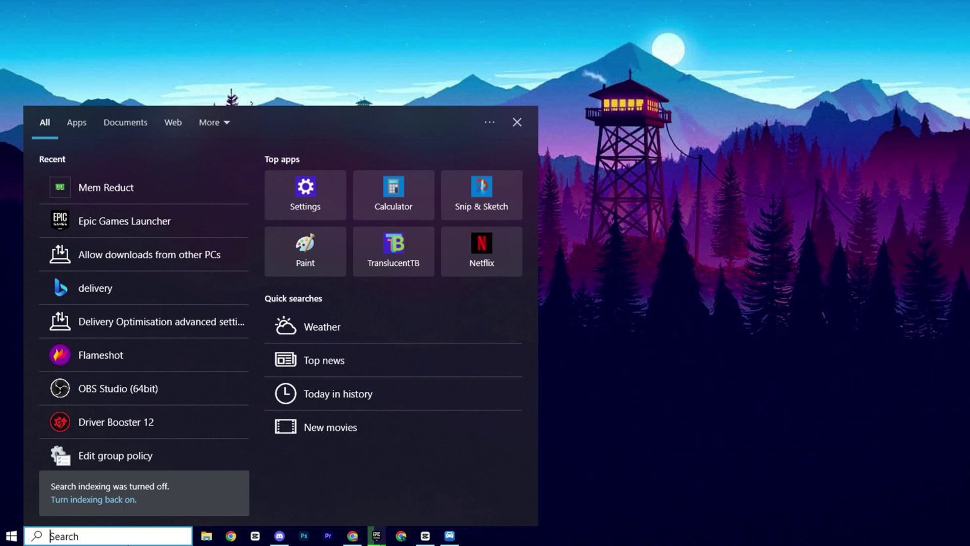
# Open the Windows Storage settings and toggle Storage Sense.
pyautogui.write('storage')
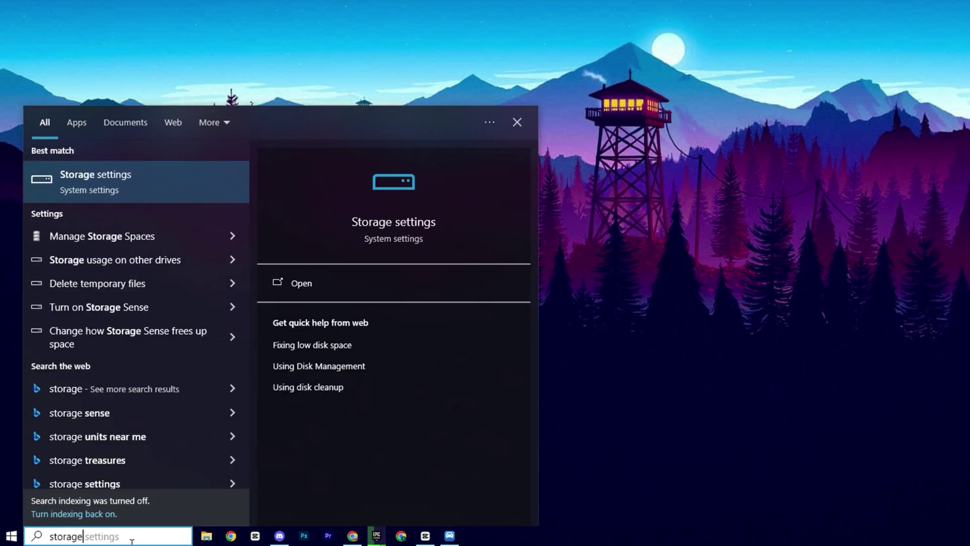
pyautogui.click(109, 180)
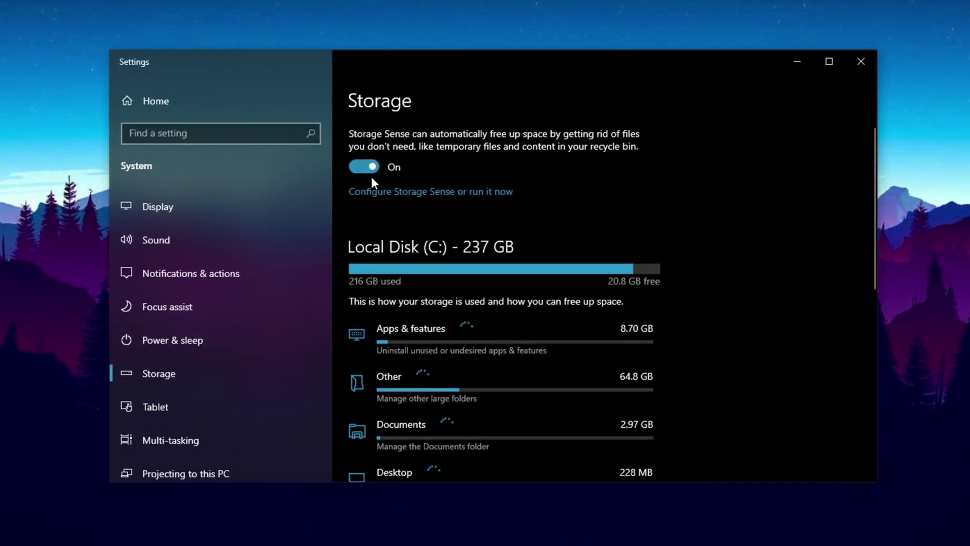
pyautogui.click(371, 167)
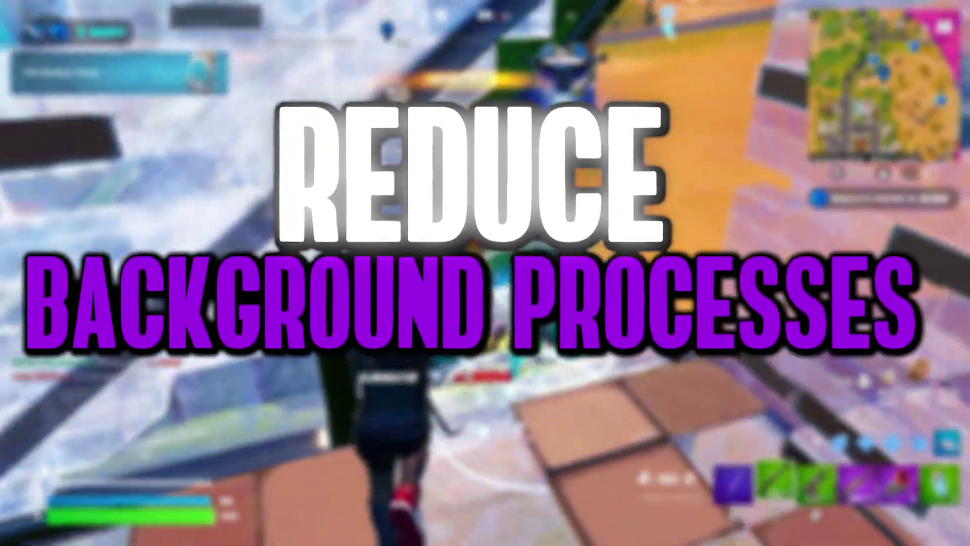
# Open Windows System Configuration and hide all Microsoft services in the services list.
pyautogui.write('m')
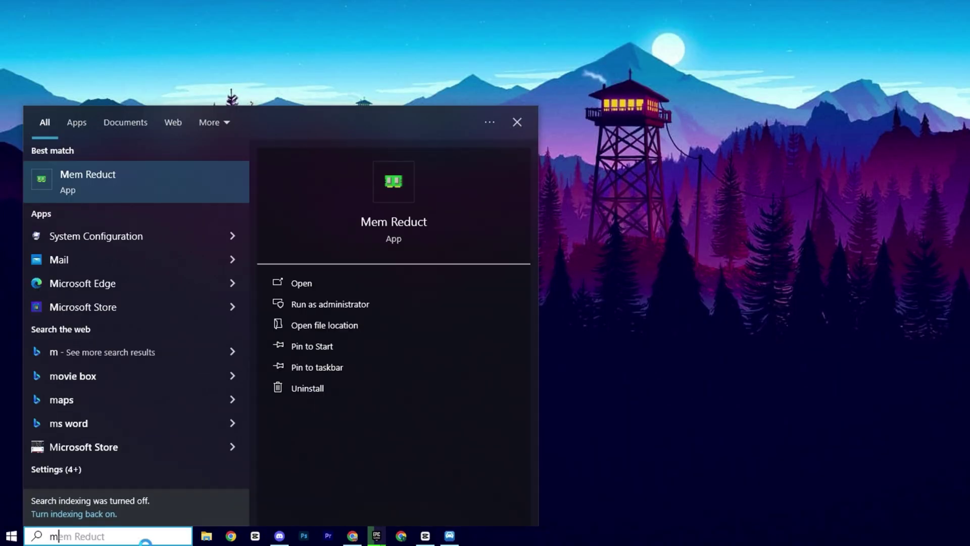
pyautogui.write('sc')
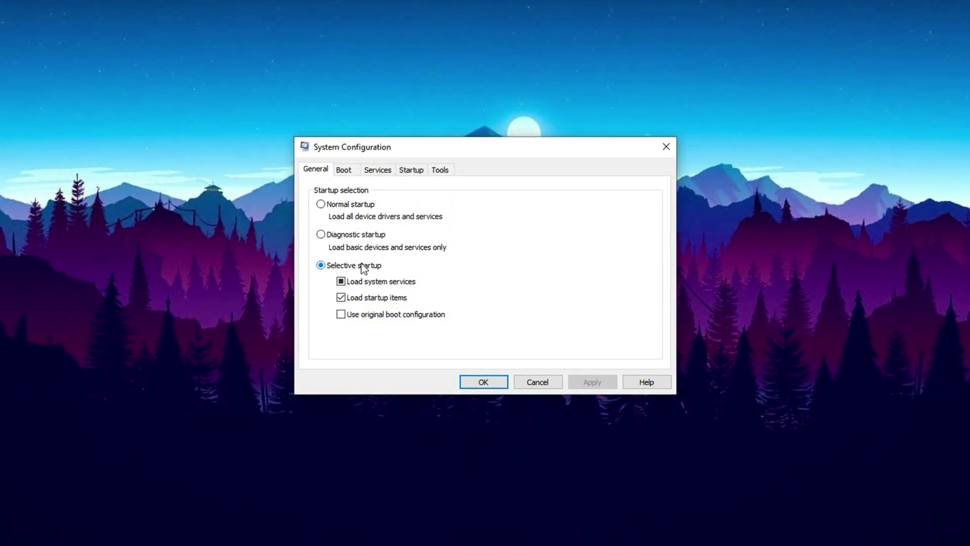
pyautogui.click(367, 170)
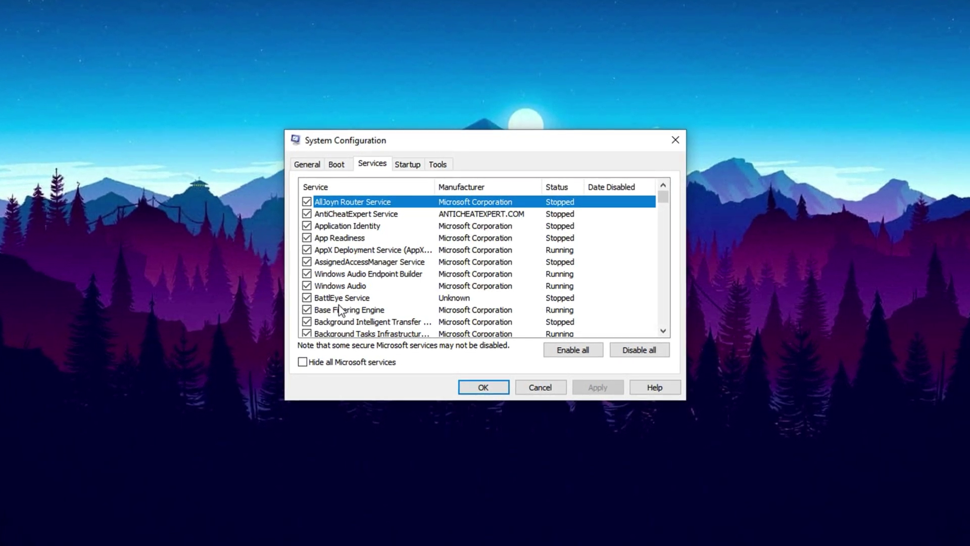
pyautogui.scroll(-12, 381, 271)
pyautogui.scroll(-12, 382, 267)
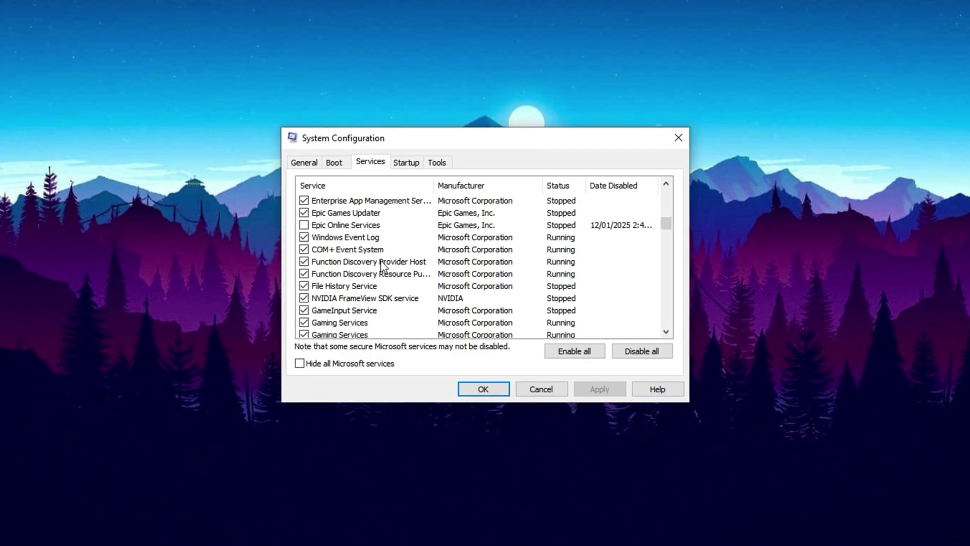
pyautogui.scroll(-3, 381, 267)
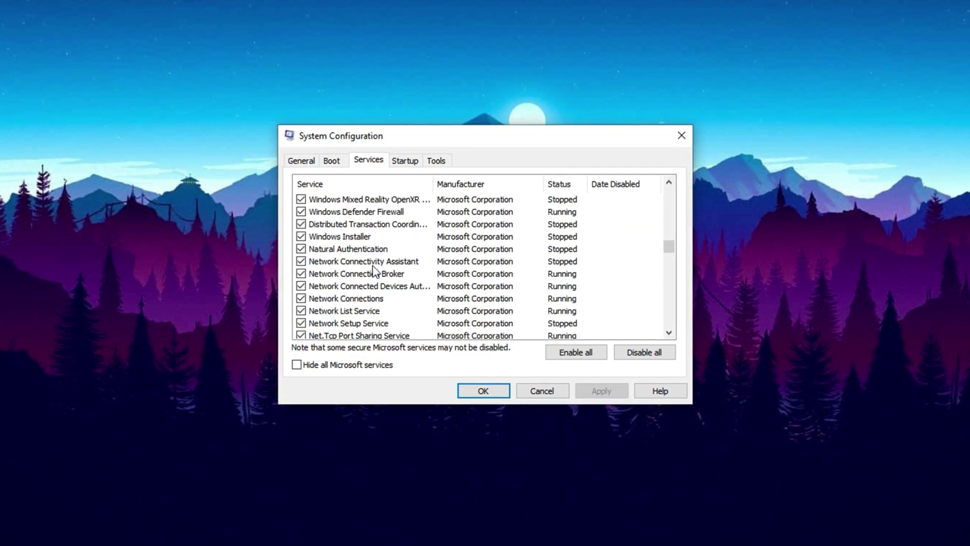
pyautogui.click(363, 367)
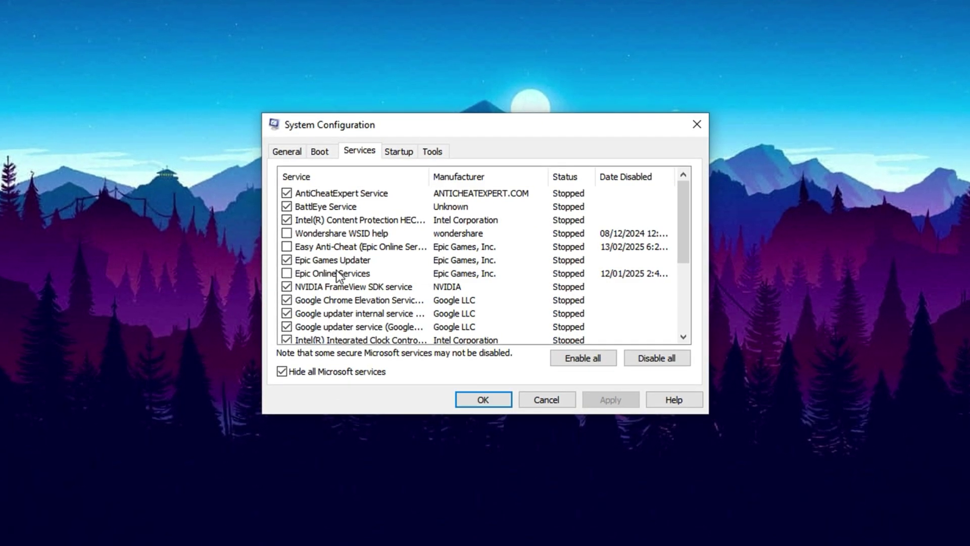
# Examine the remaining non-Microsoft services and which of them are enabled to start.
pyautogui.scroll(-3, 349, 273)
pyautogui.scroll(3, 337, 277)
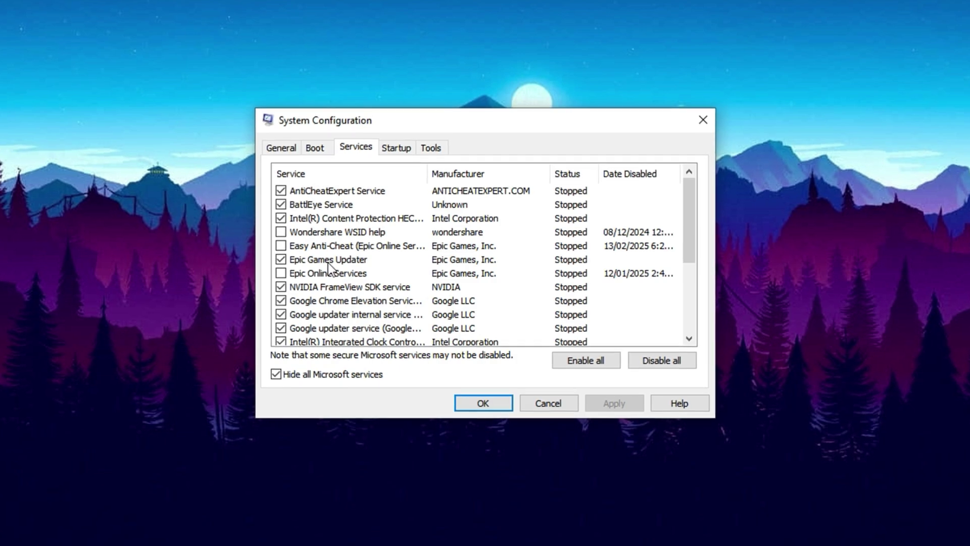
pyautogui.scroll(-2, 328, 267)
pyautogui.scroll(-1, 326, 271)
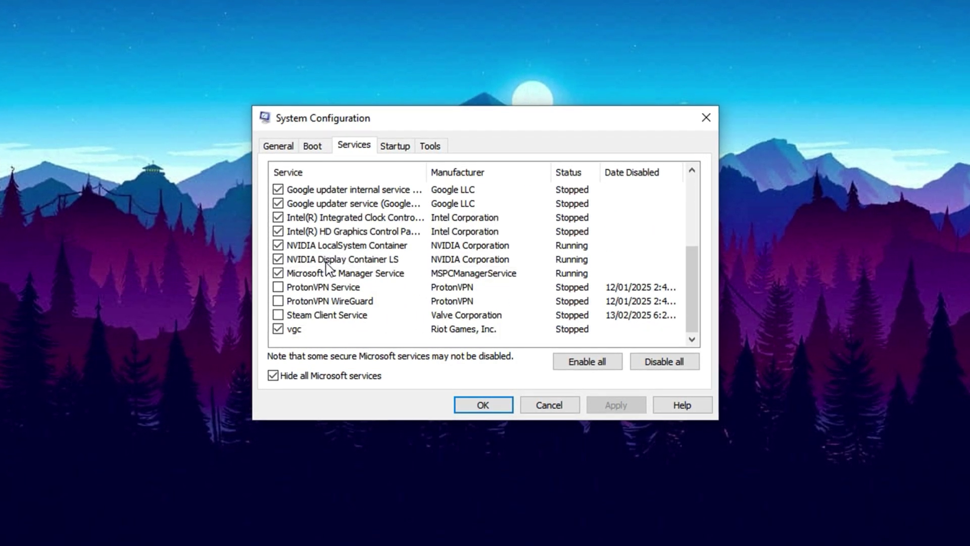
pyautogui.scroll(2, 326, 288)
pyautogui.scroll(1, 326, 291)
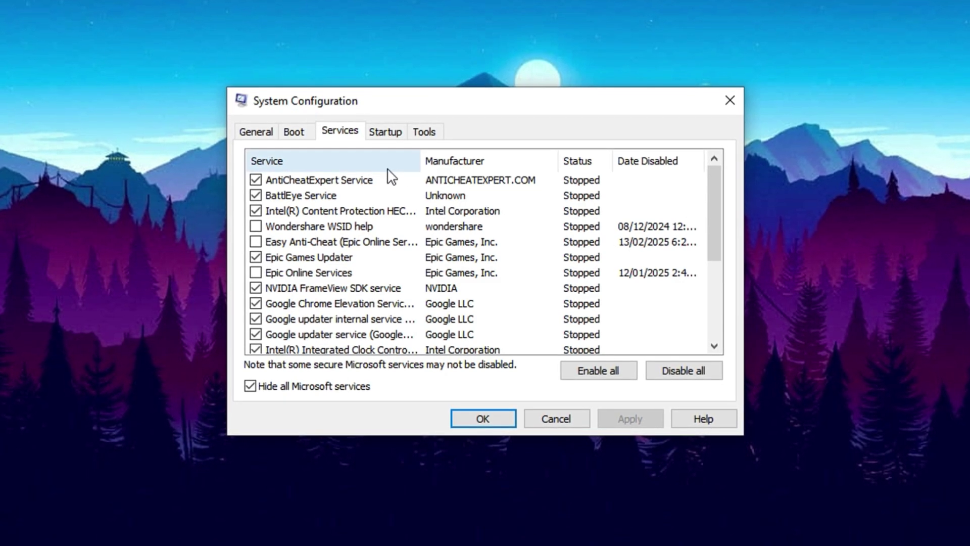
# Set the number of processors to 8 in the advanced boot options.
pyautogui.click(248, 132)
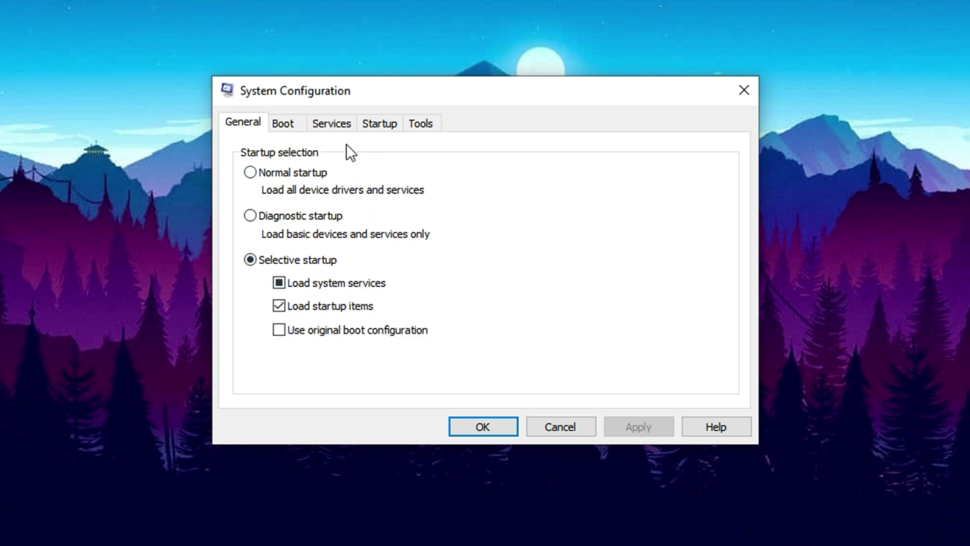
pyautogui.click(285, 123)
pyautogui.click(284, 267)
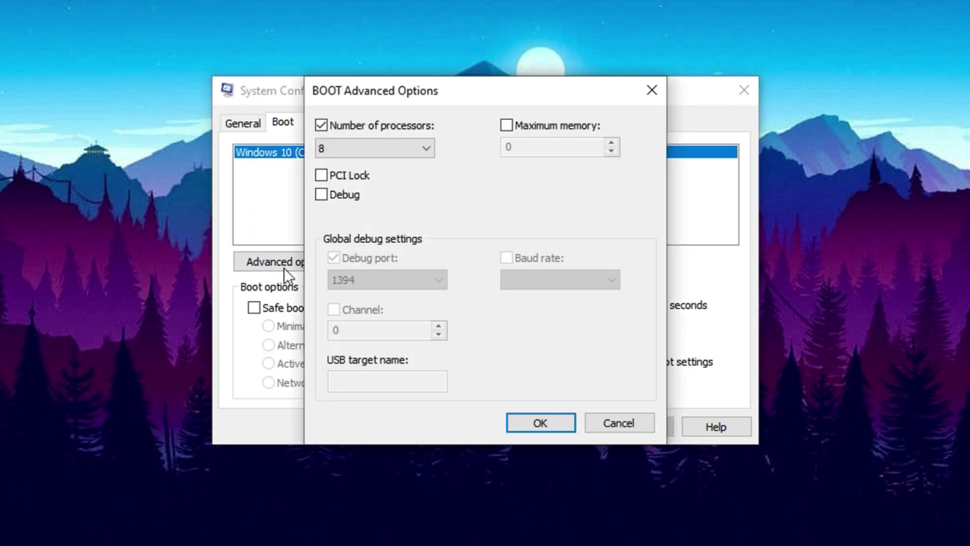
pyautogui.click(322, 125)
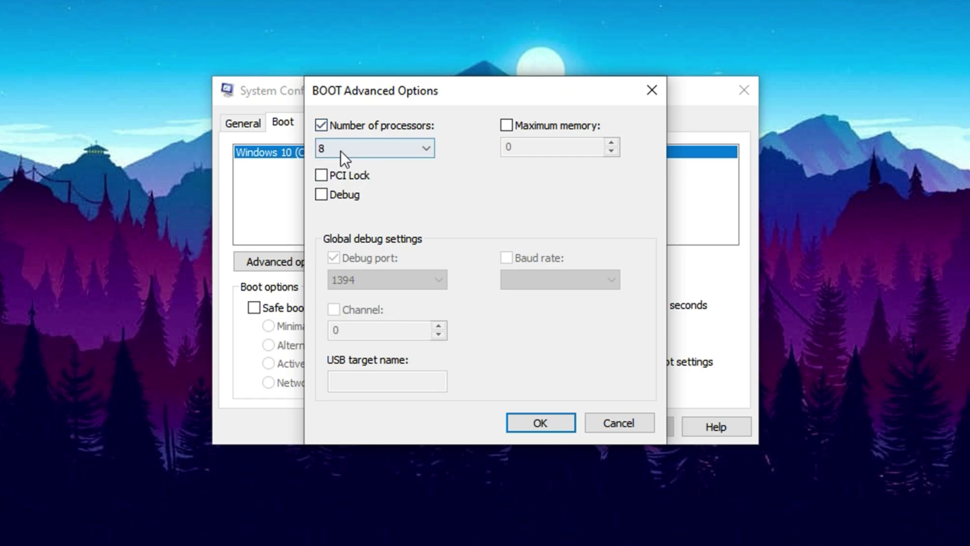
pyautogui.click(340, 150)
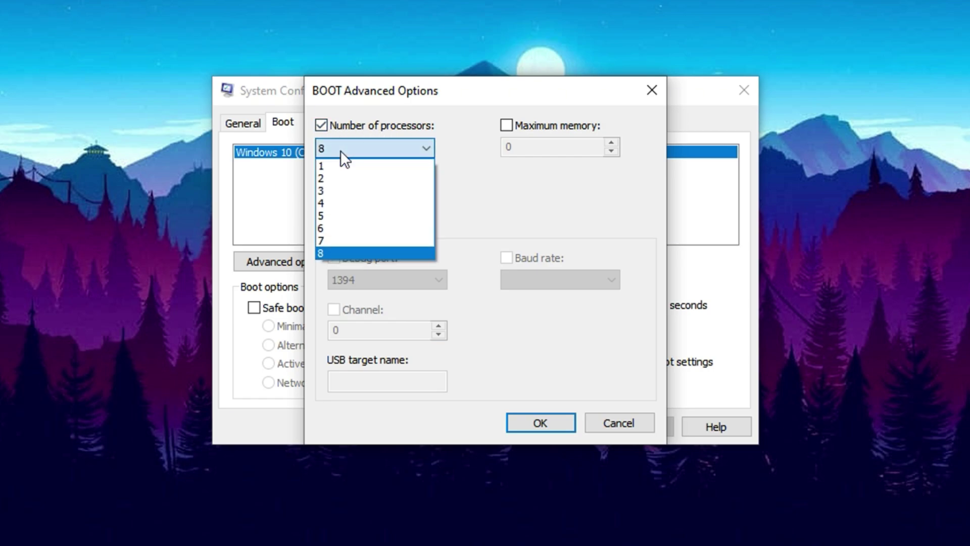
pyautogui.click(329, 251)
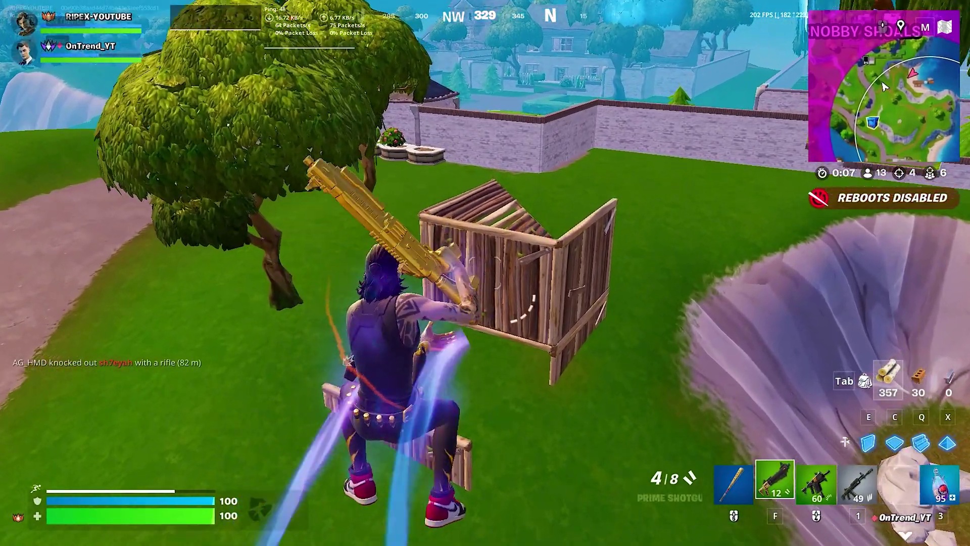
pyautogui.press('q')
pyautogui.click(485, 273)
pyautogui.click(485, 273)
pyautogui.click(485, 273)
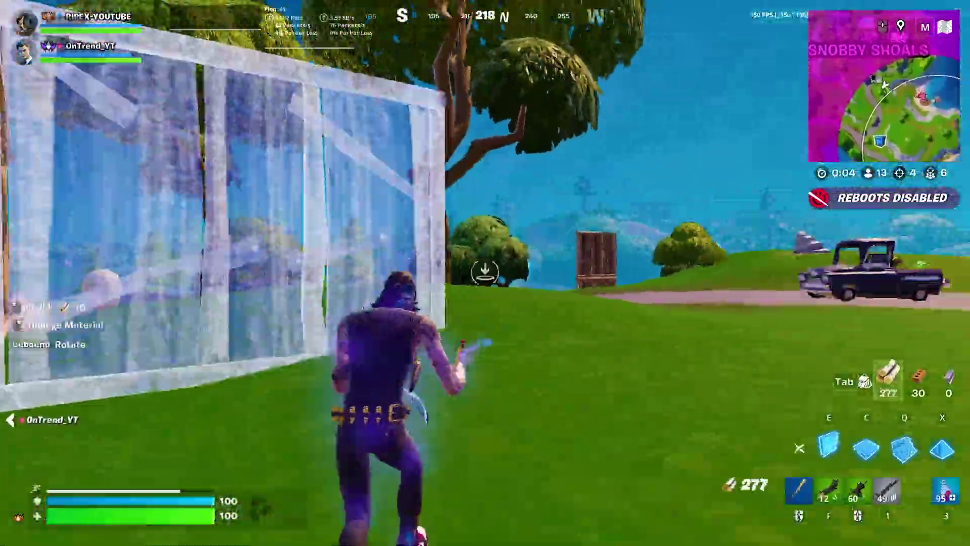
pyautogui.click(485, 273)
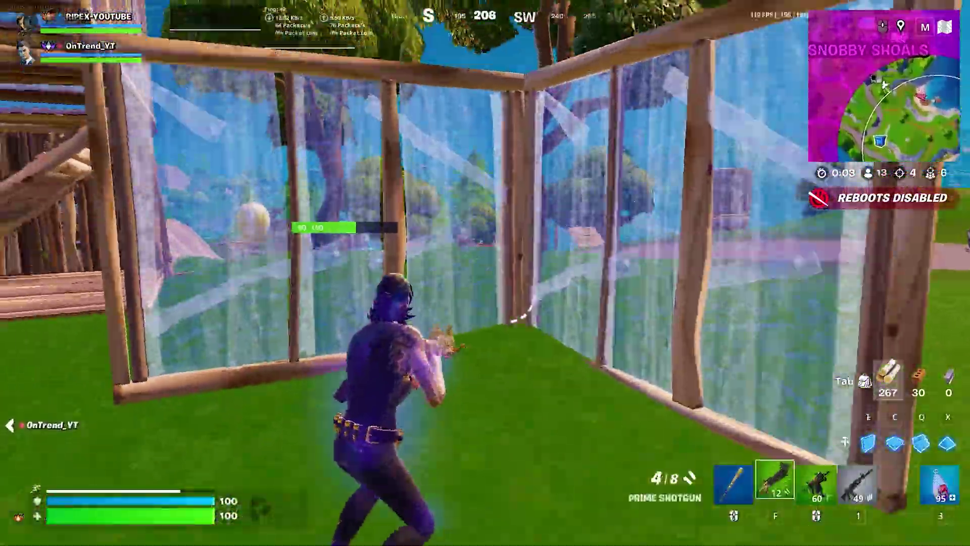
pyautogui.click(485, 272)
pyautogui.click(485, 273)
pyautogui.click(485, 272)
pyautogui.click(485, 273)
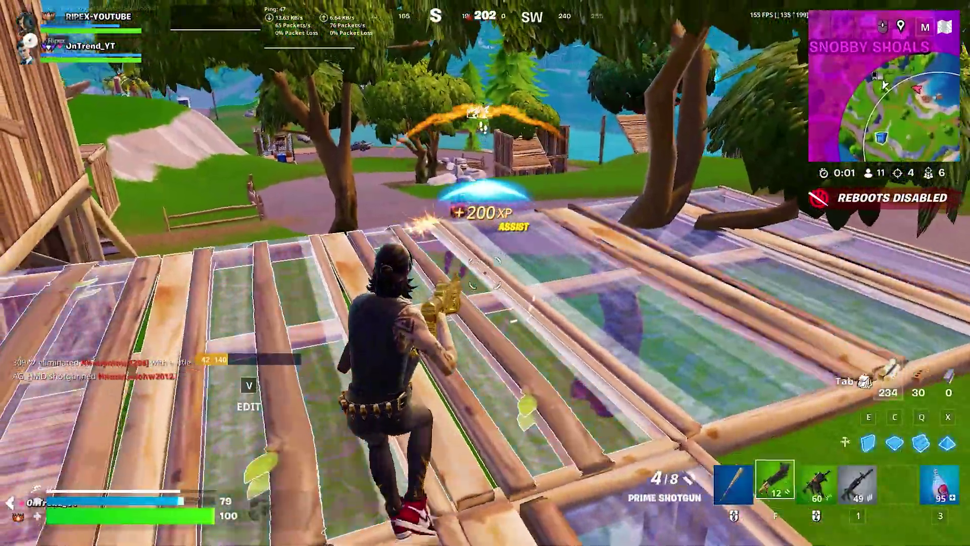